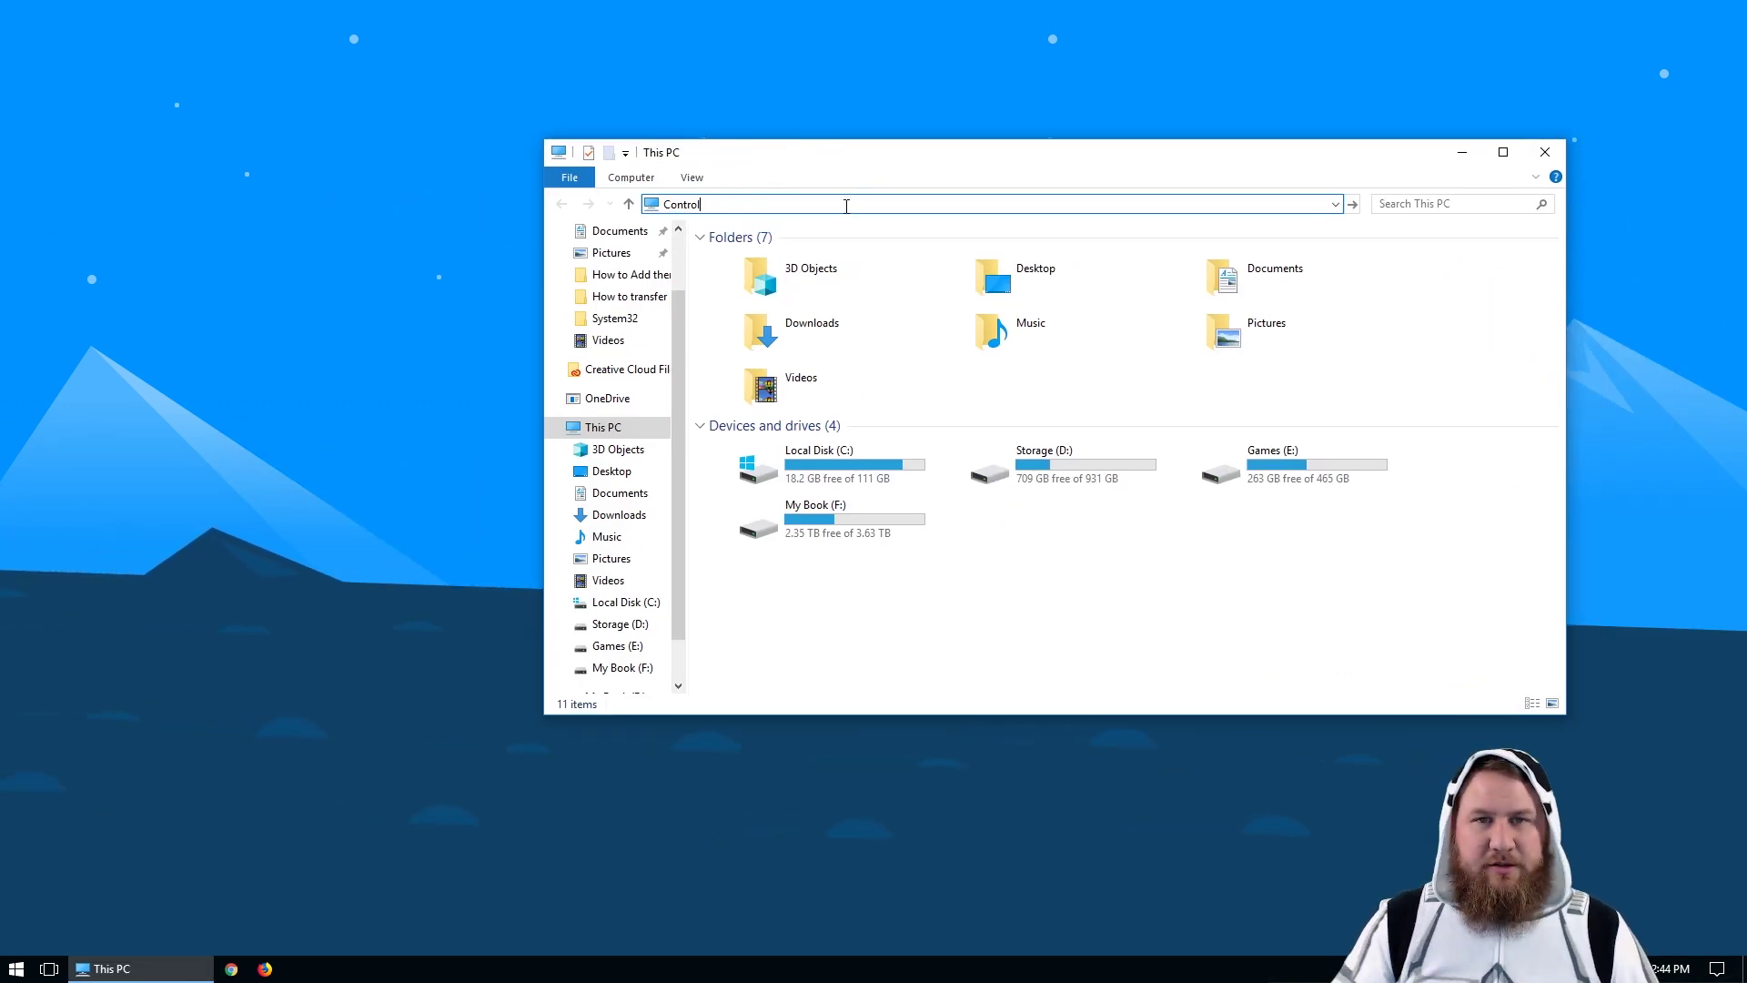
Step: Open Control Panel from the address bar and go to User Accounts' Manage another account page
type("panel")
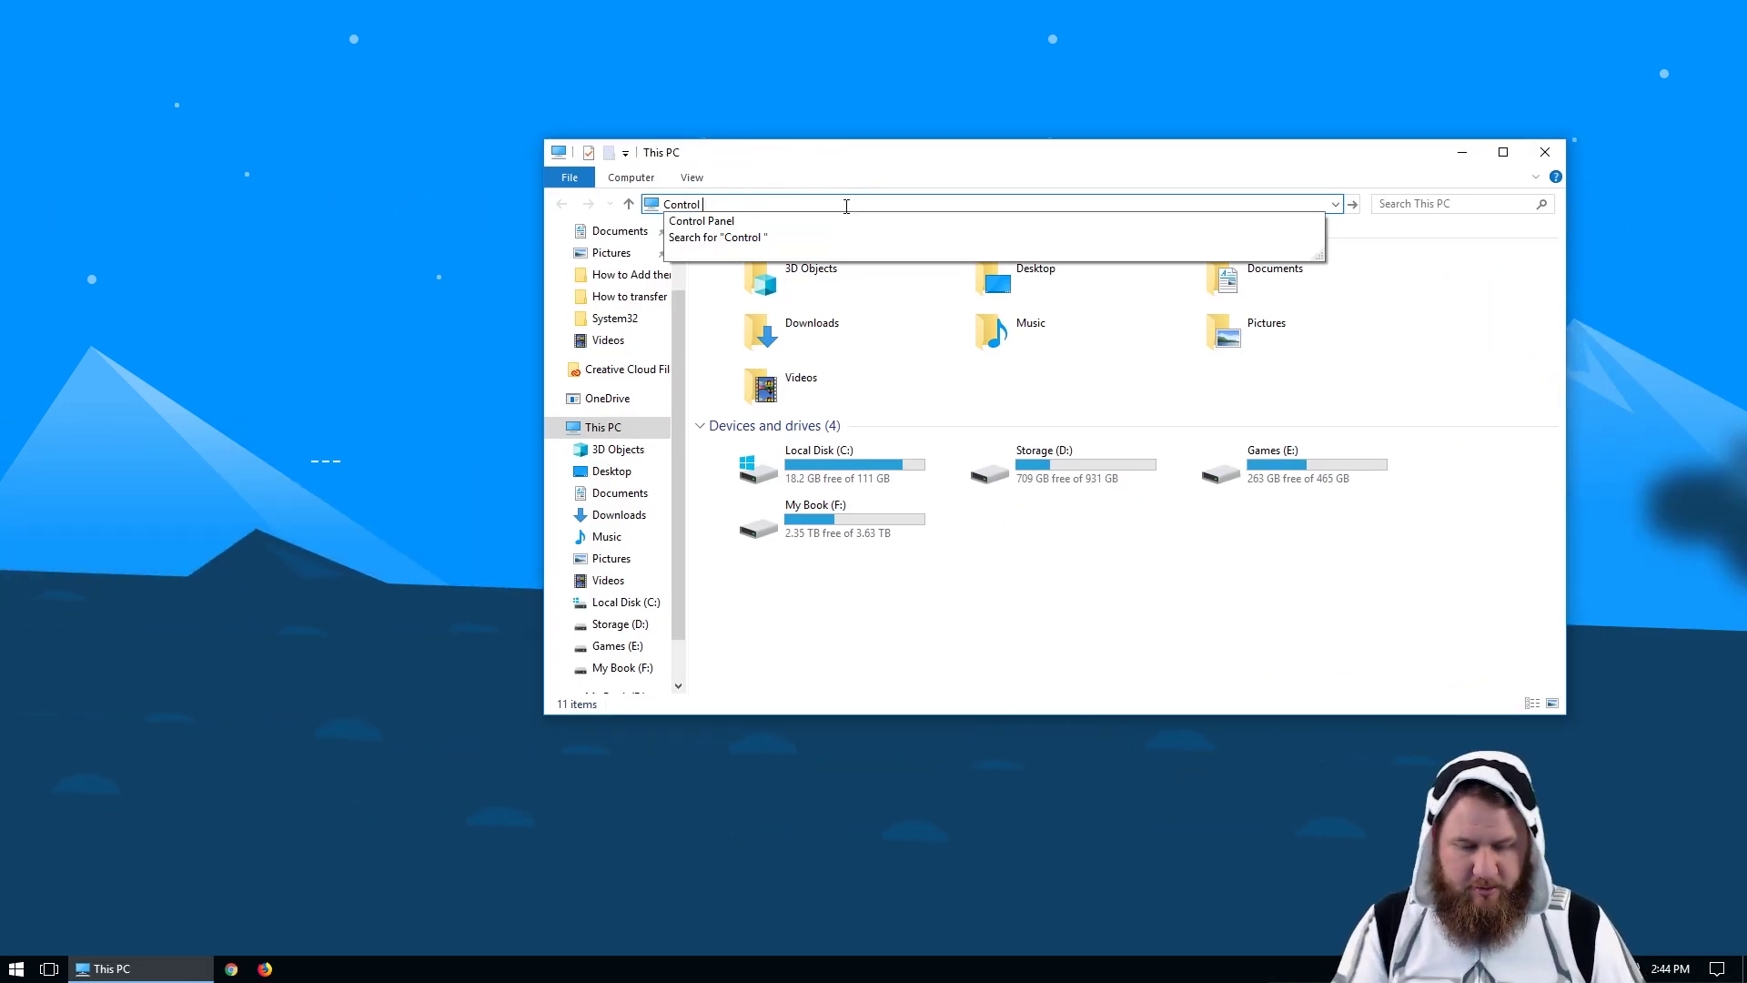
key("Return")
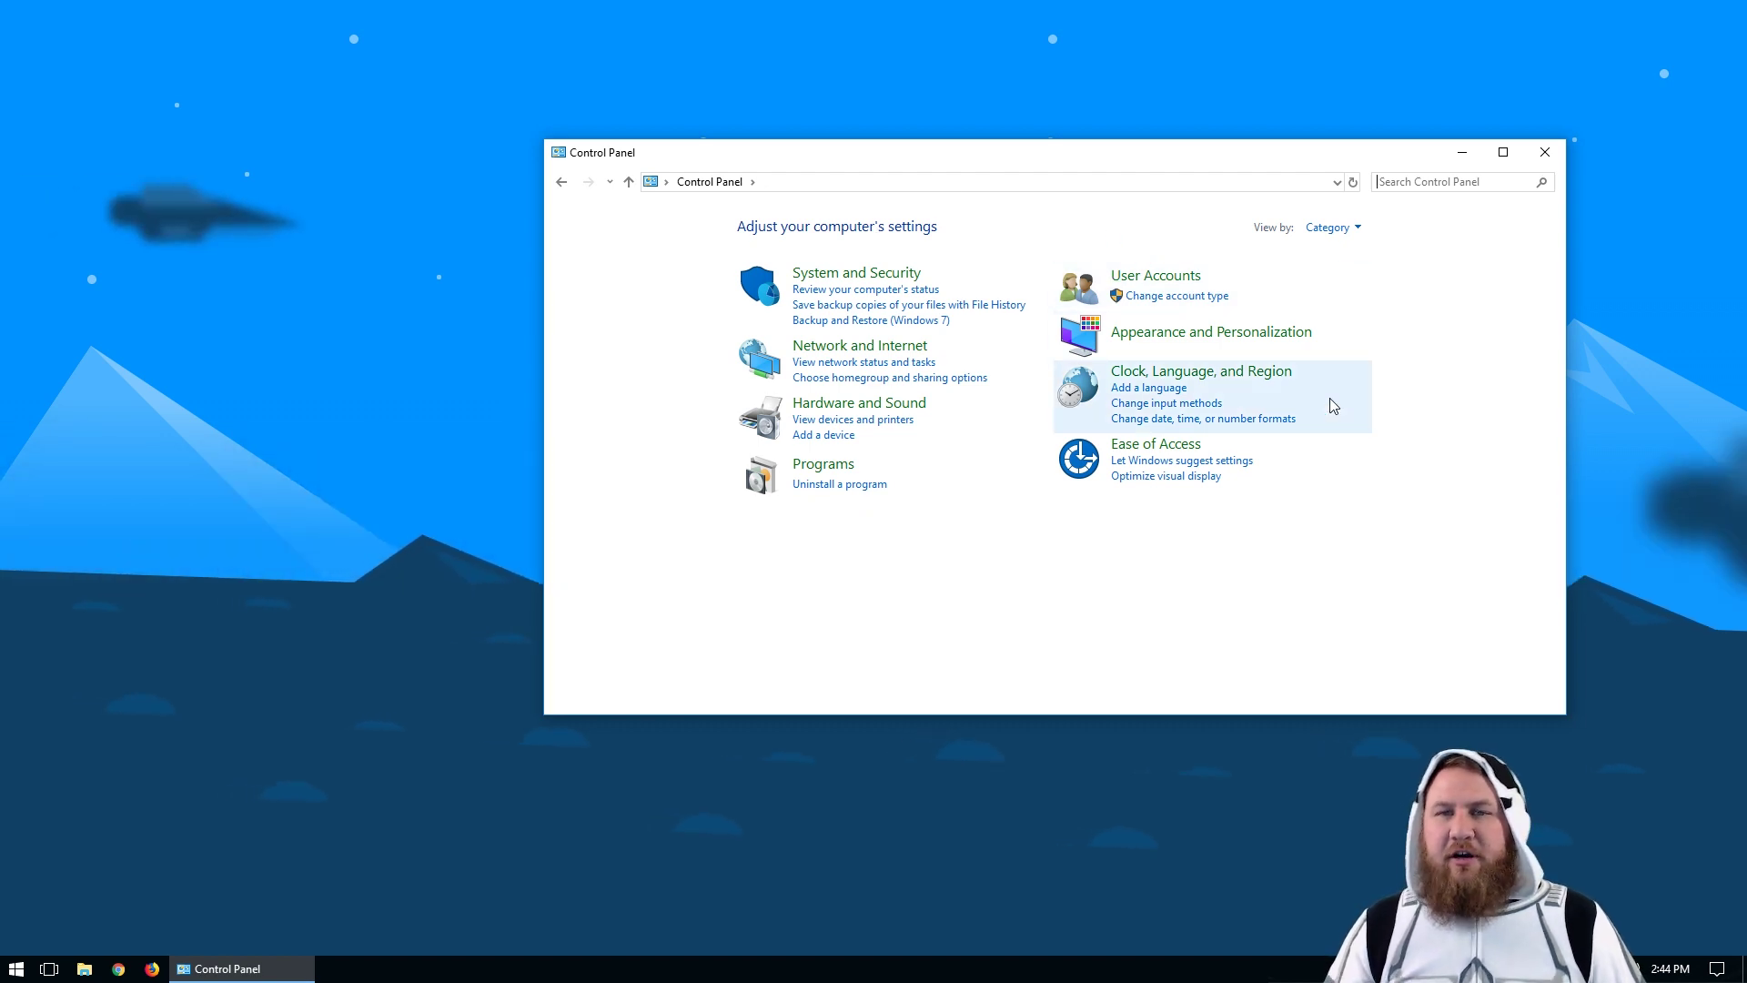
left_click(1180, 280)
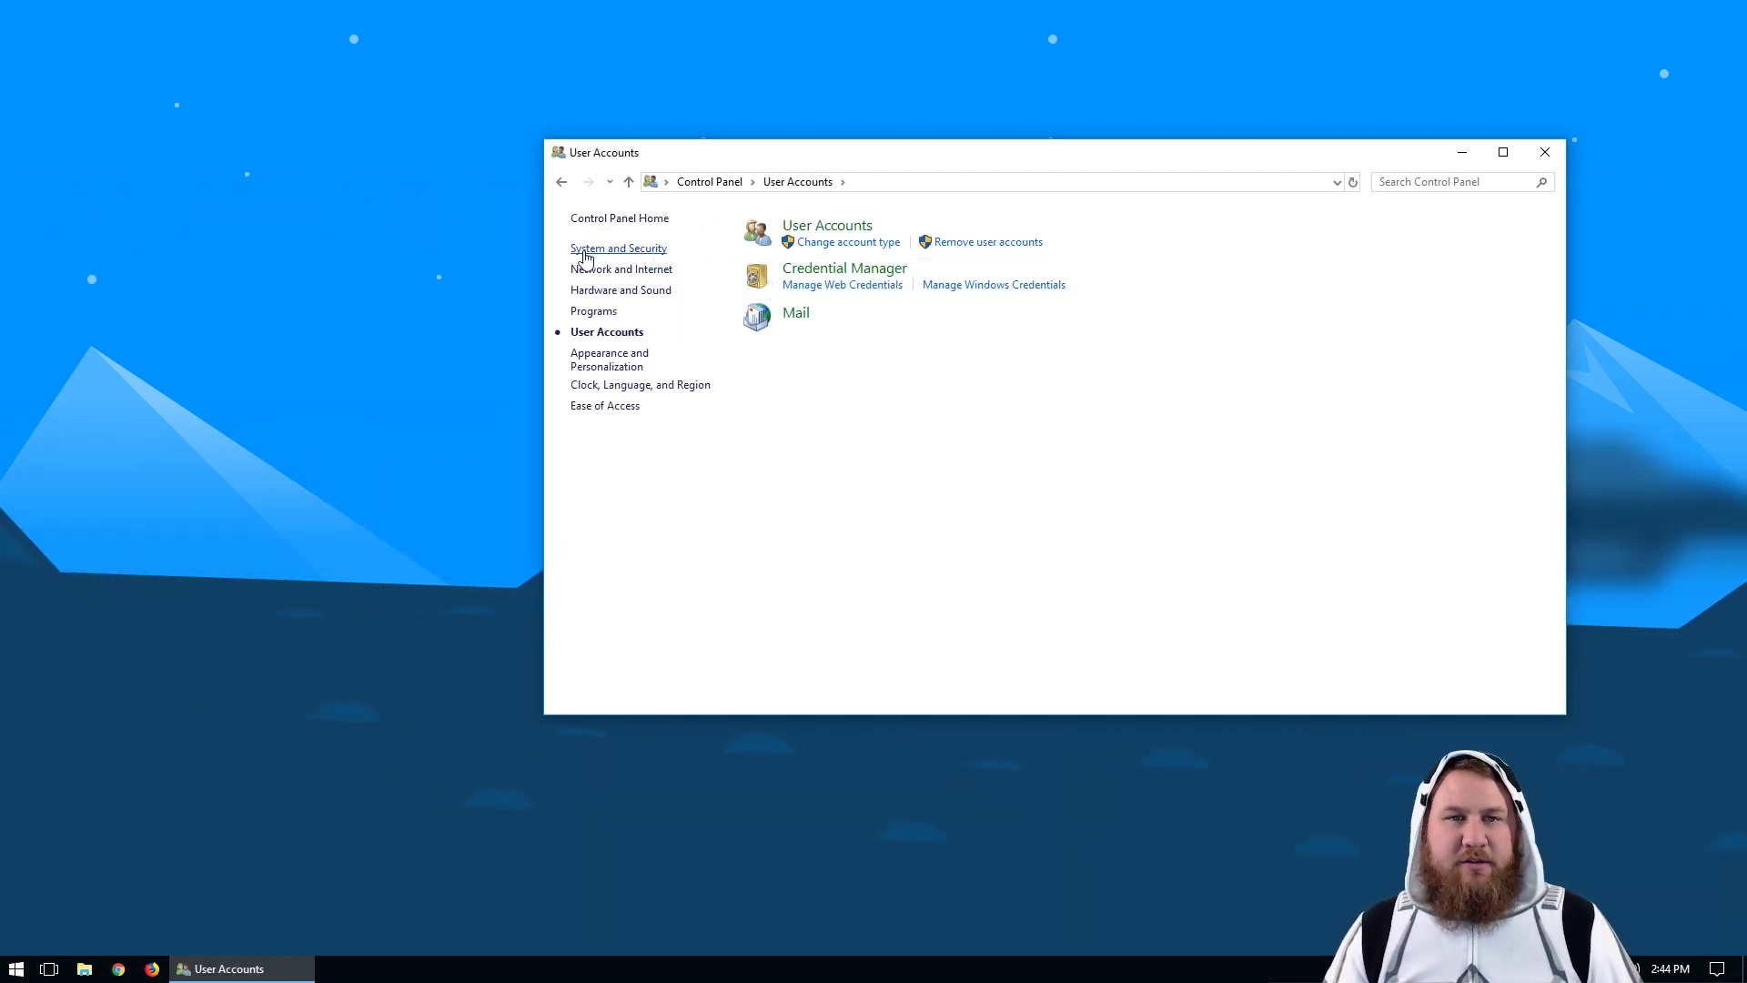
left_click(799, 228)
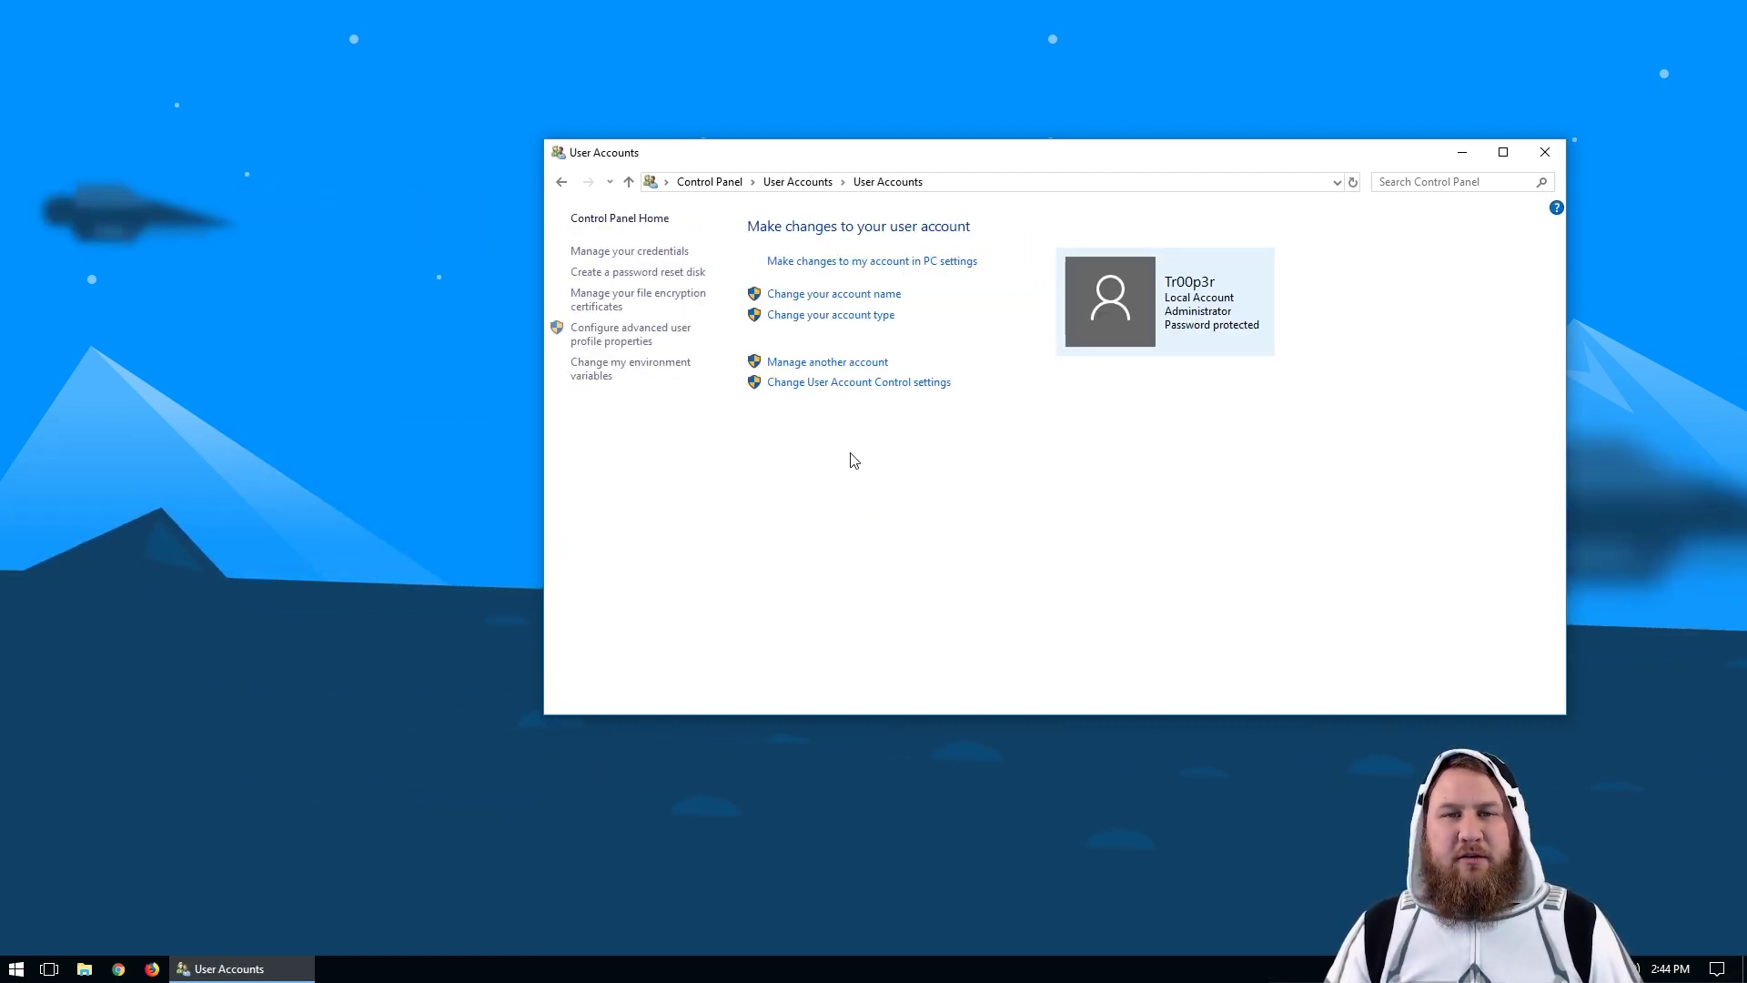
left_click(802, 363)
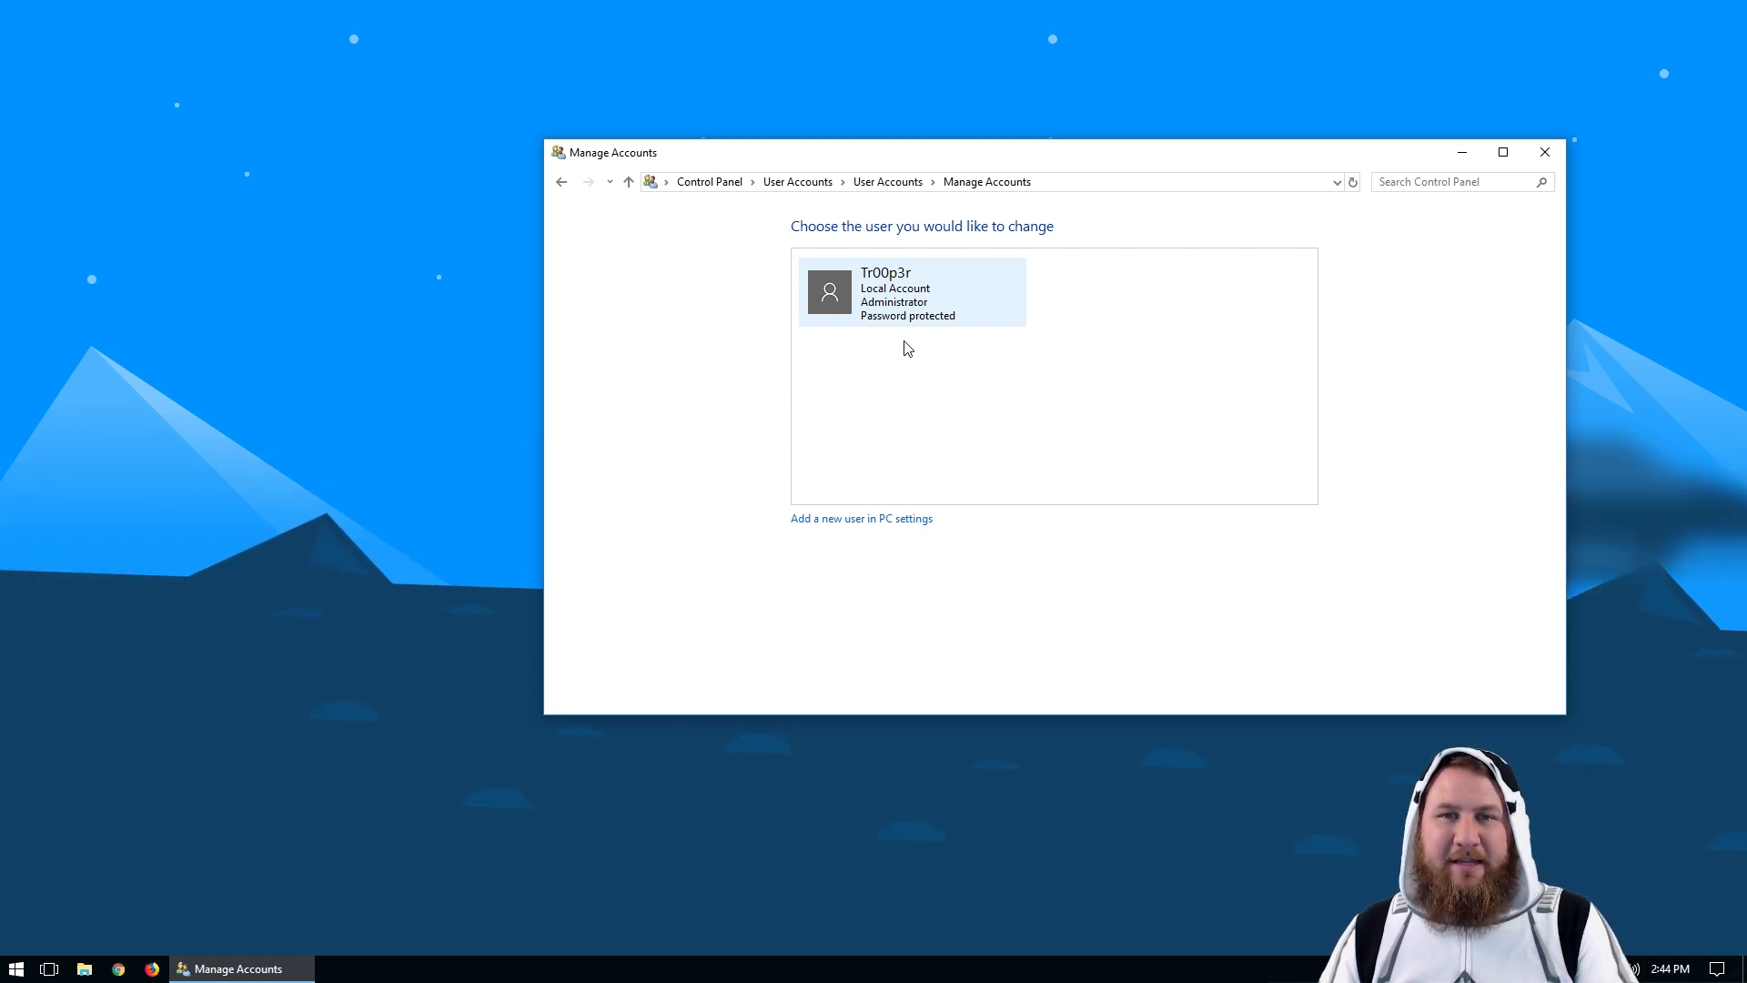
Step: Follow 'Add a new user in PC settings', then close both the Settings and Manage Accounts windows
left_click(875, 521)
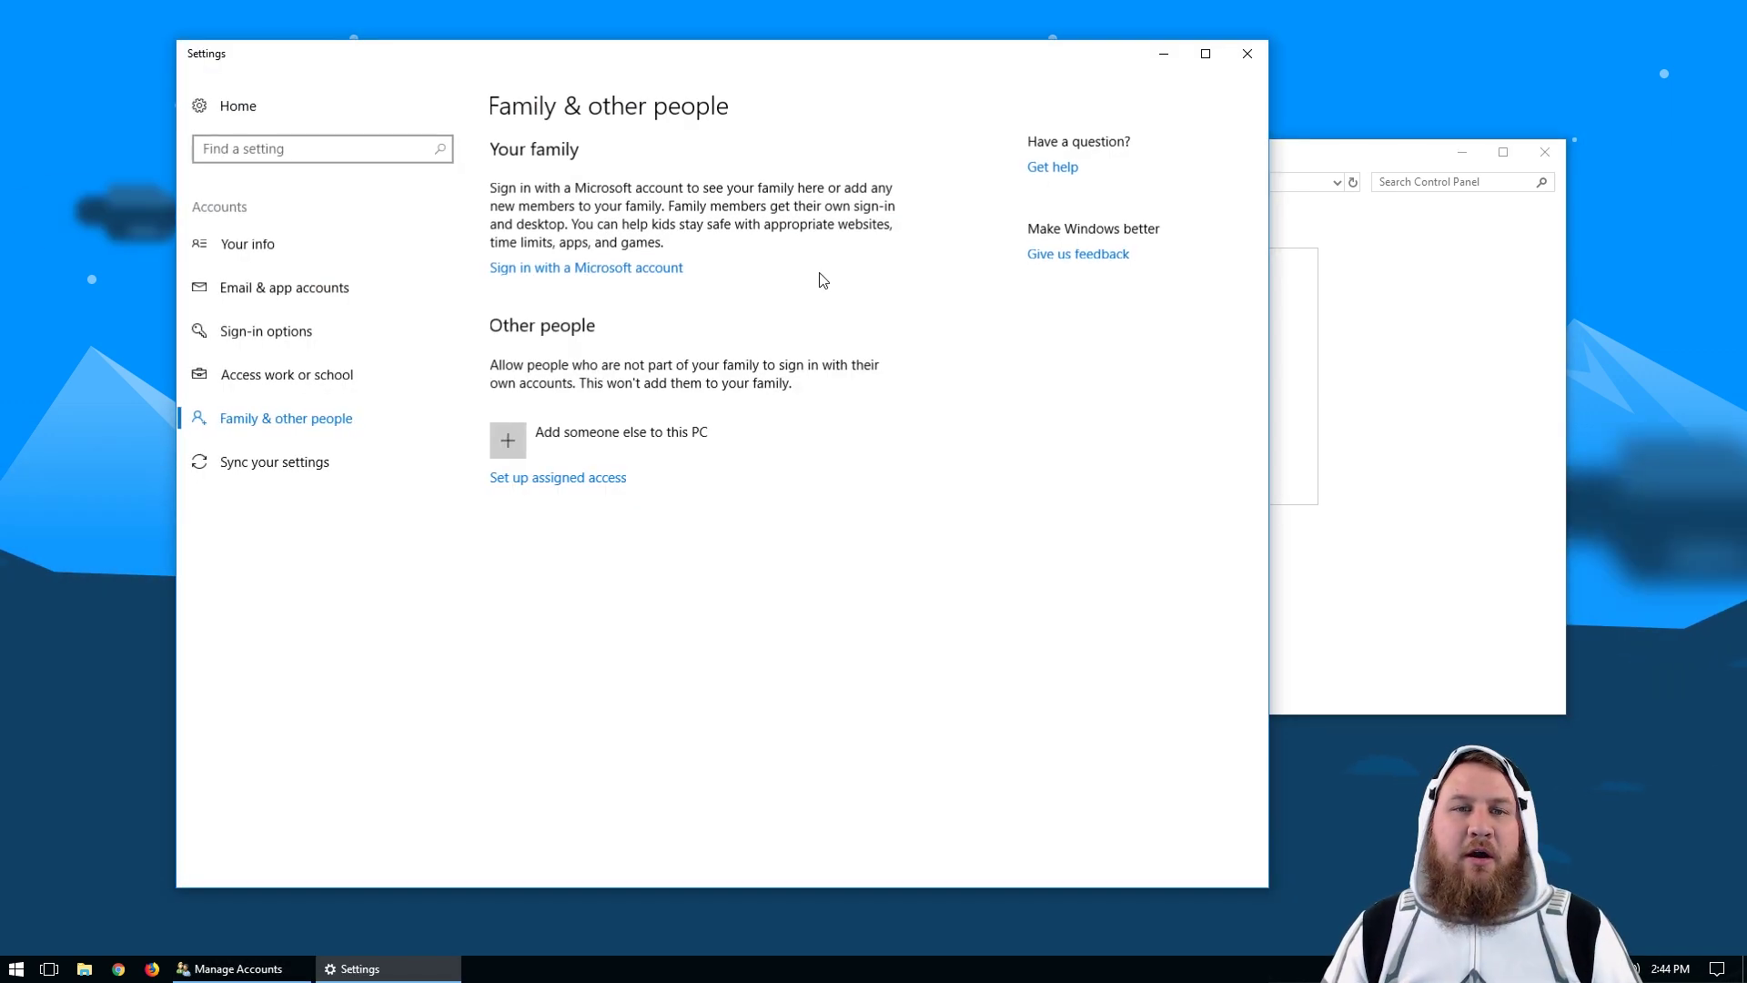
mouse_move(665, 77)
left_mouse_down()
mouse_move(897, 70)
mouse_move(827, 109)
mouse_move(655, 83)
left_mouse_up()
left_click_drag(1393, 152, 1129, 169)
left_click(1296, 169)
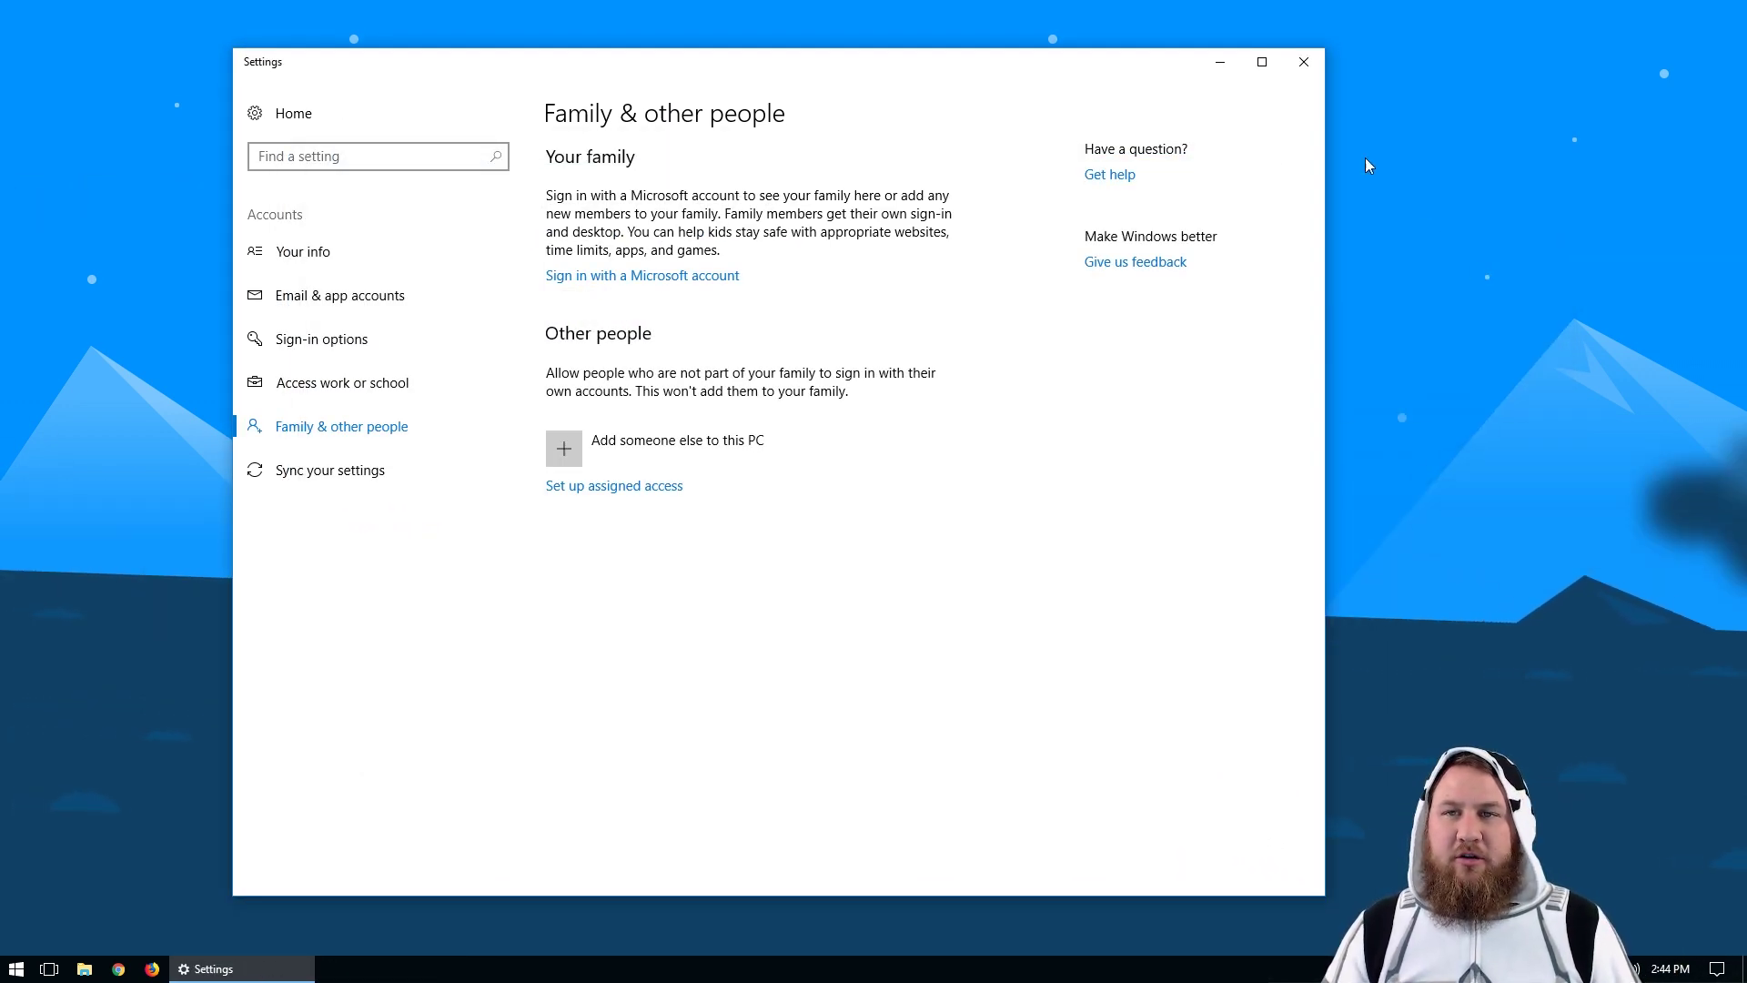
left_click(1286, 73)
Step: Search Start for 'User' and open 'Add, edit, or remove other people' in Settings
key("super")
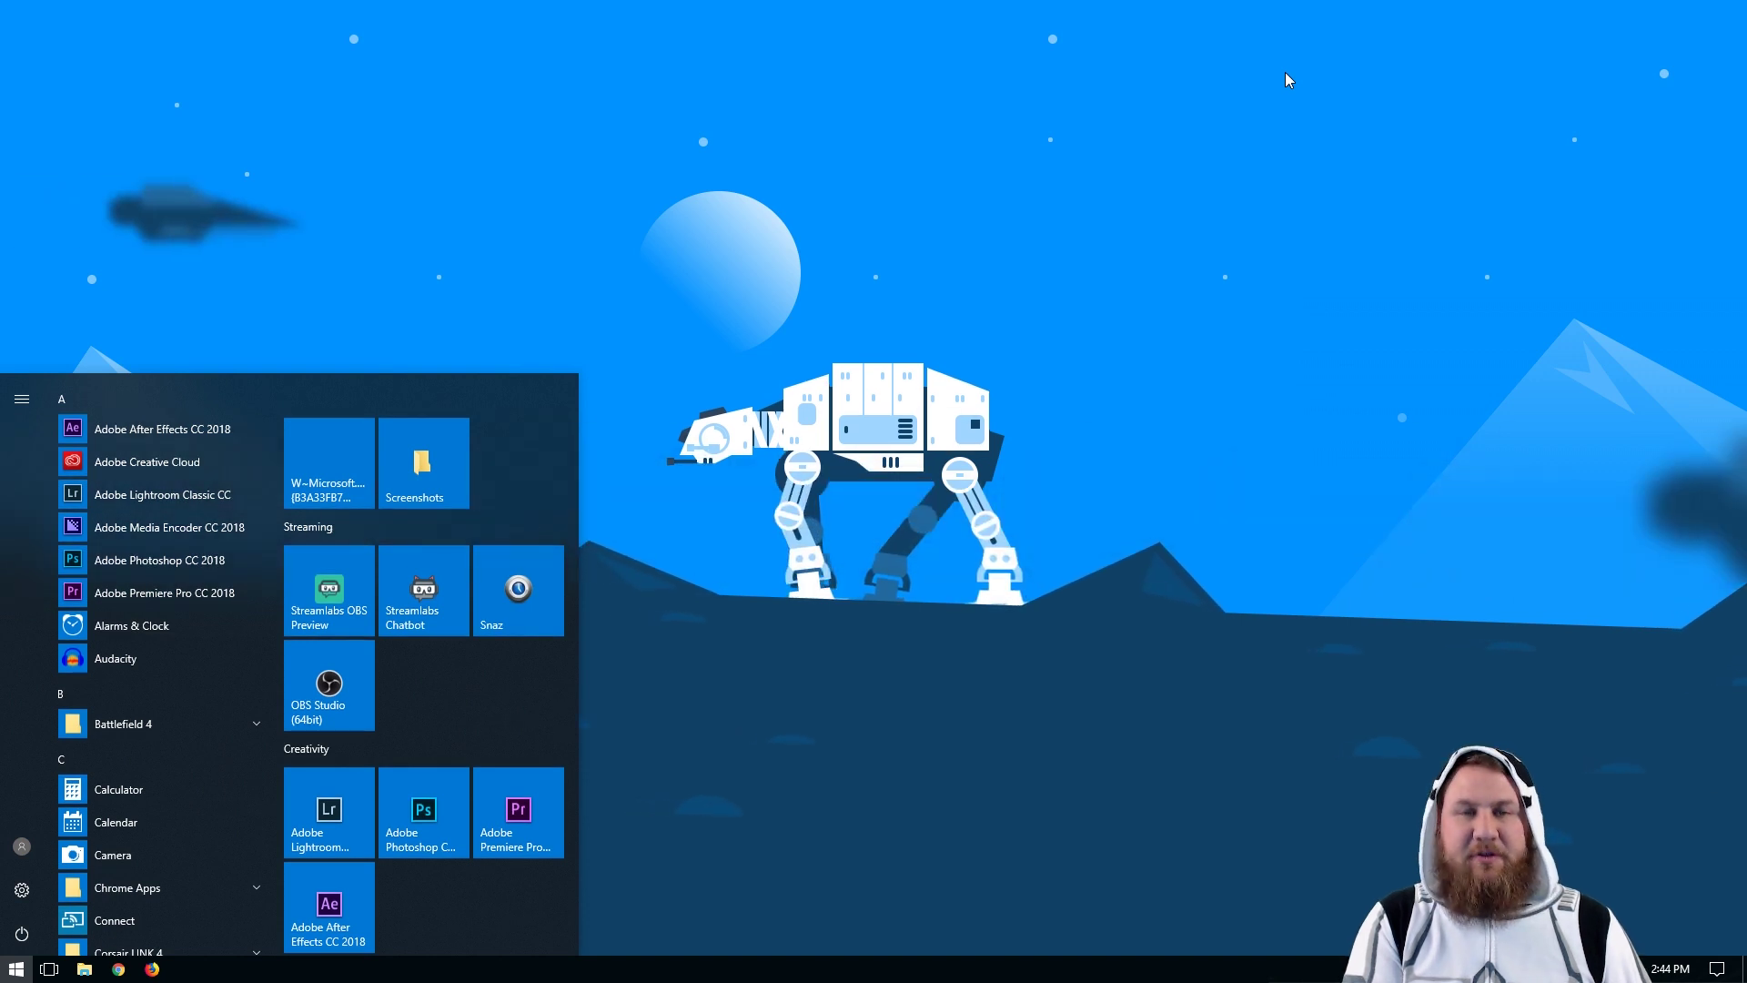
type("User")
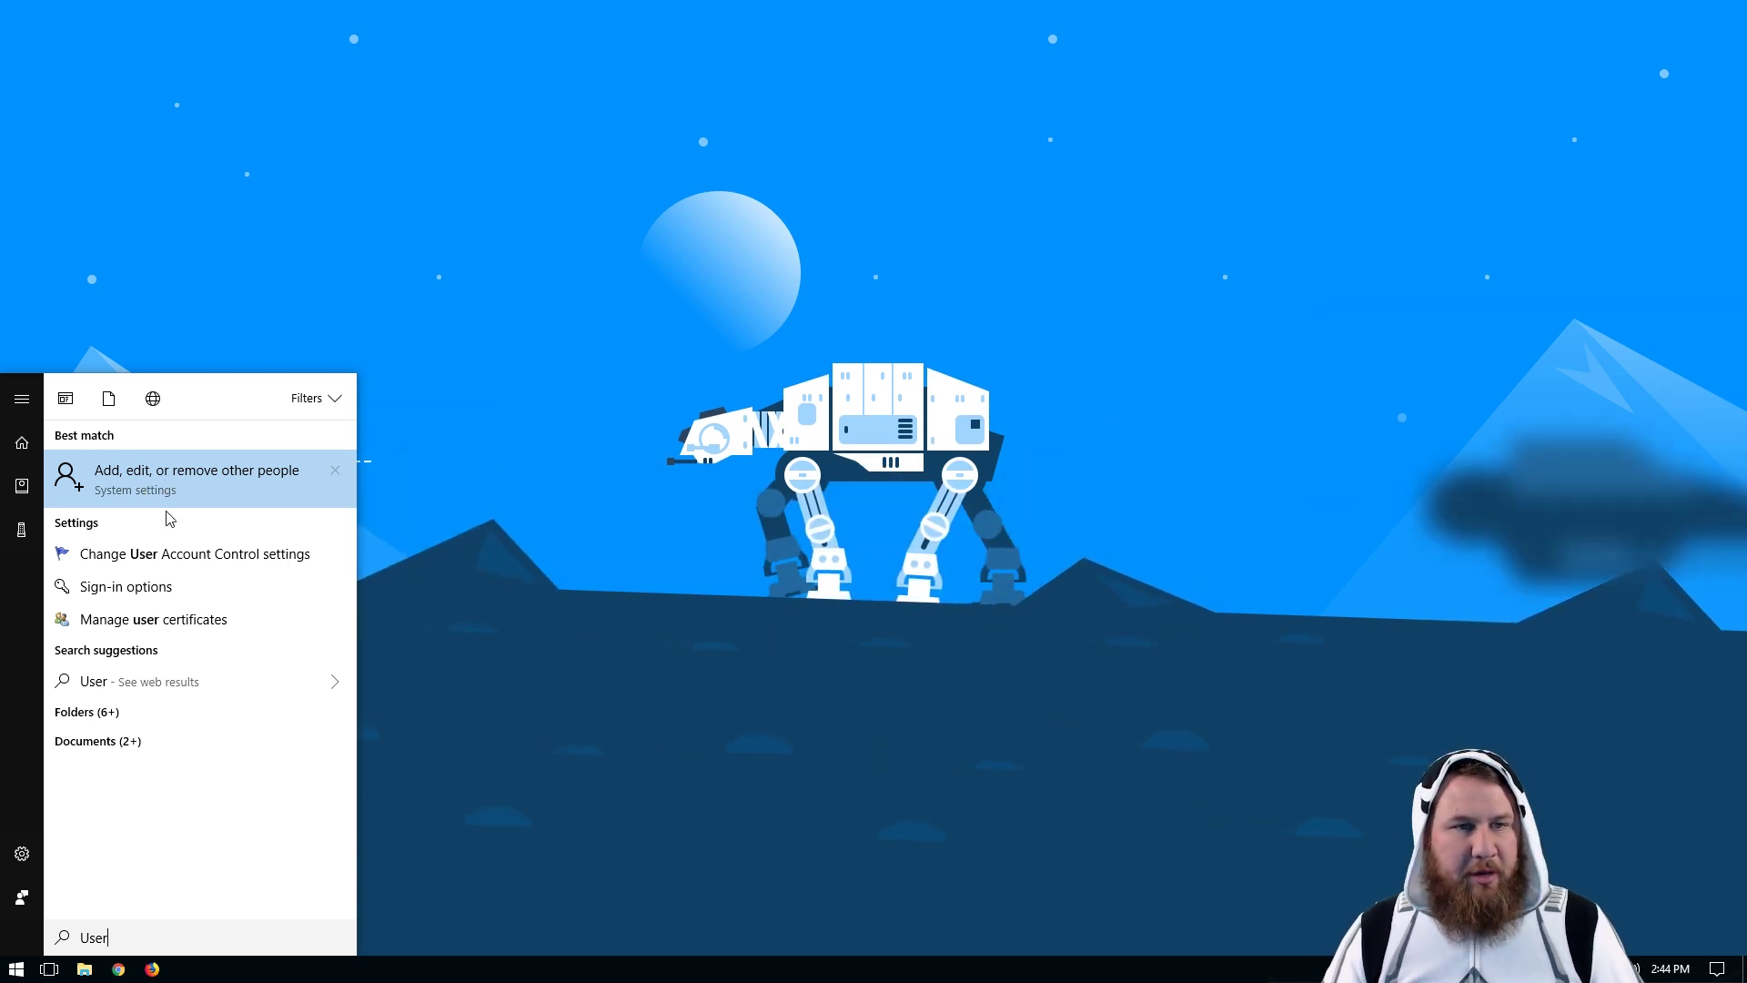
left_click(168, 482)
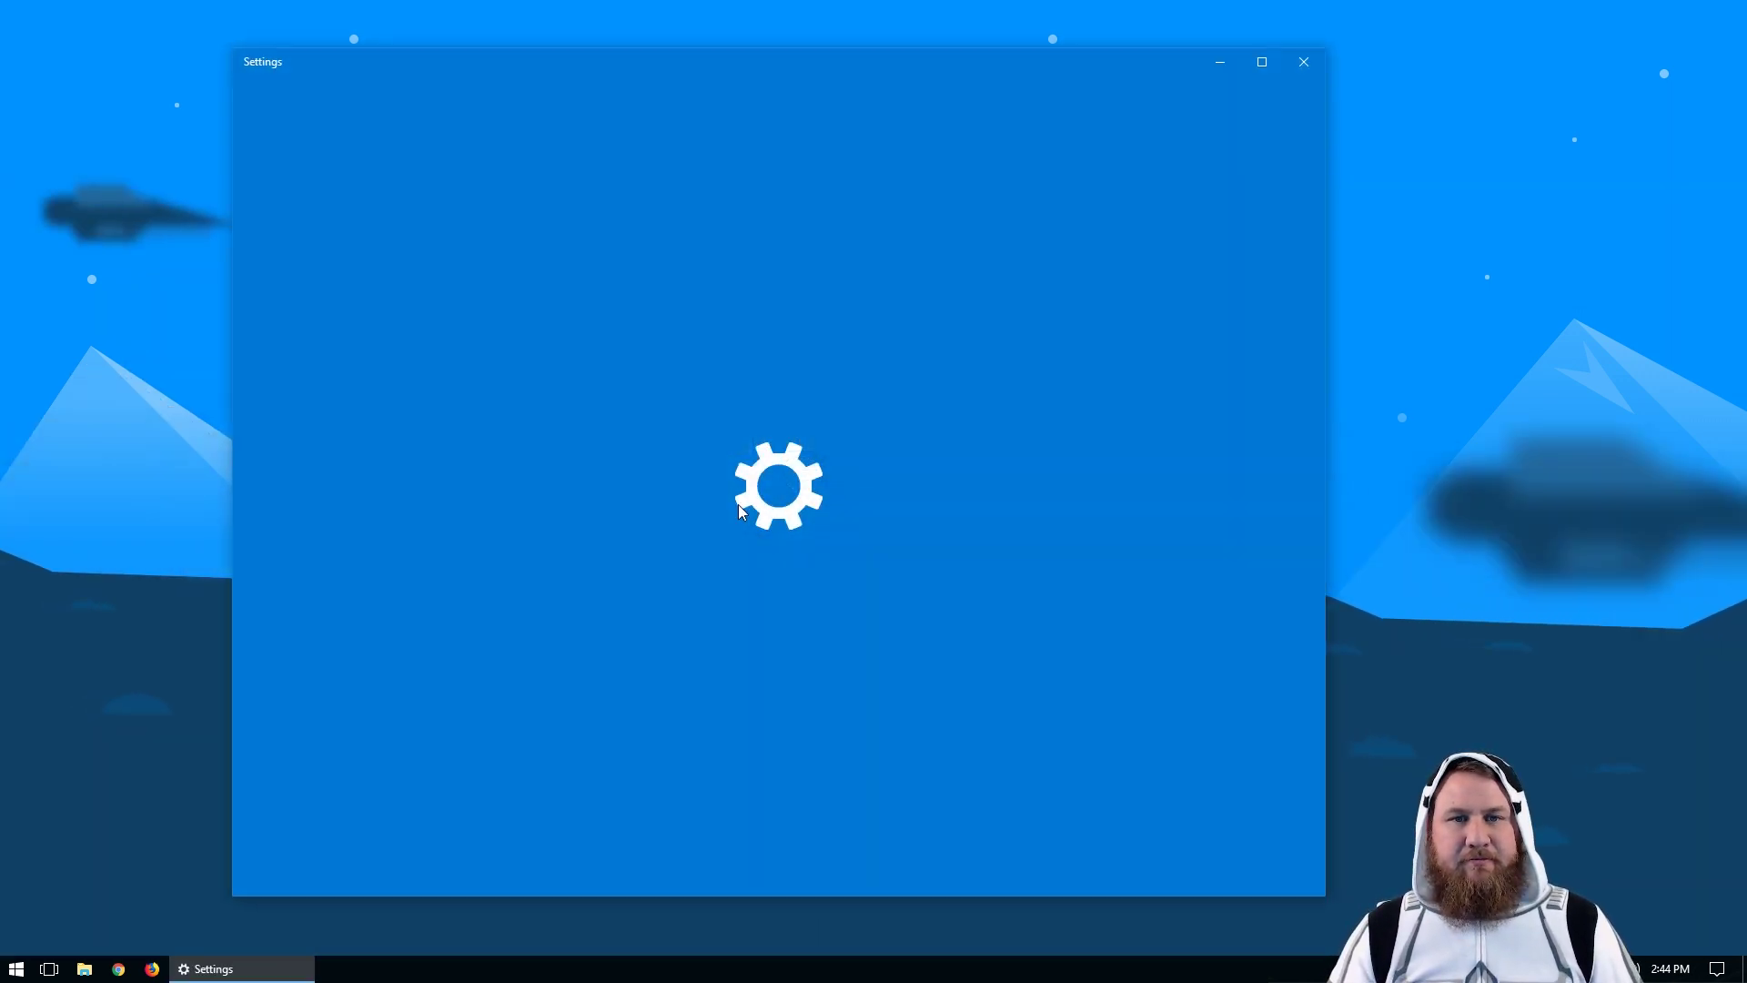
left_click_drag(665, 78, 747, 77)
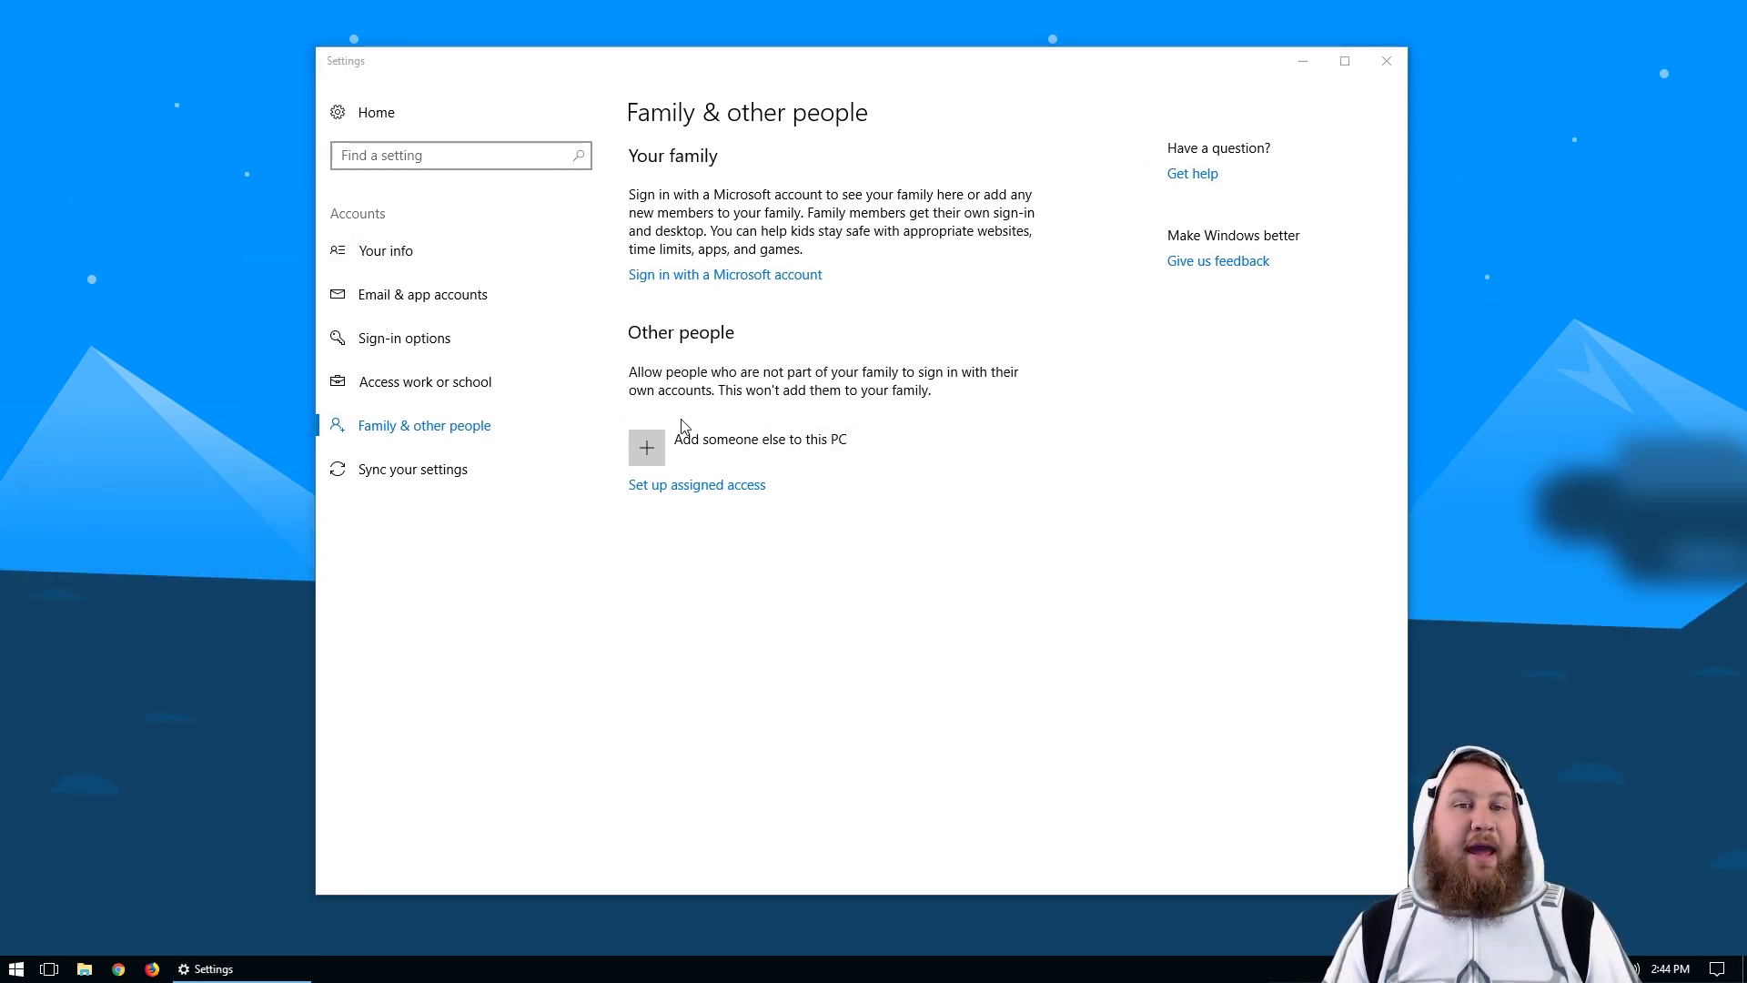
Step: Add someone else without their sign-in information, choosing a user without a Microsoft account
left_click(653, 454)
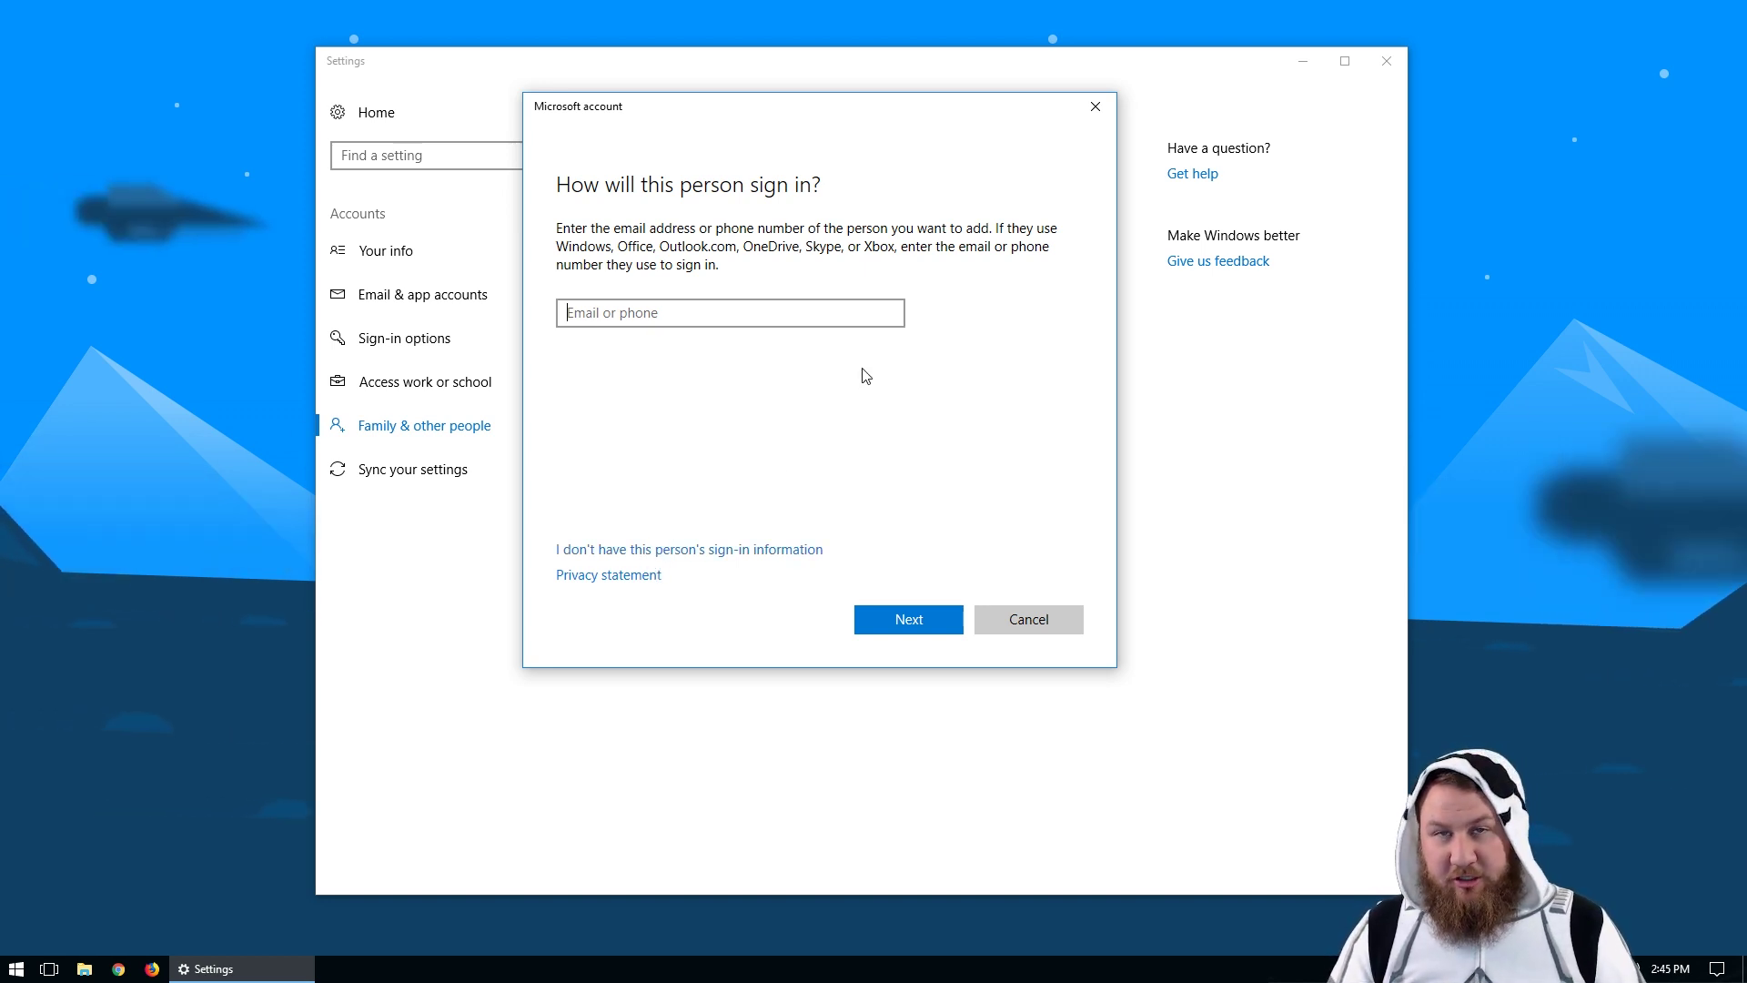
left_click(694, 551)
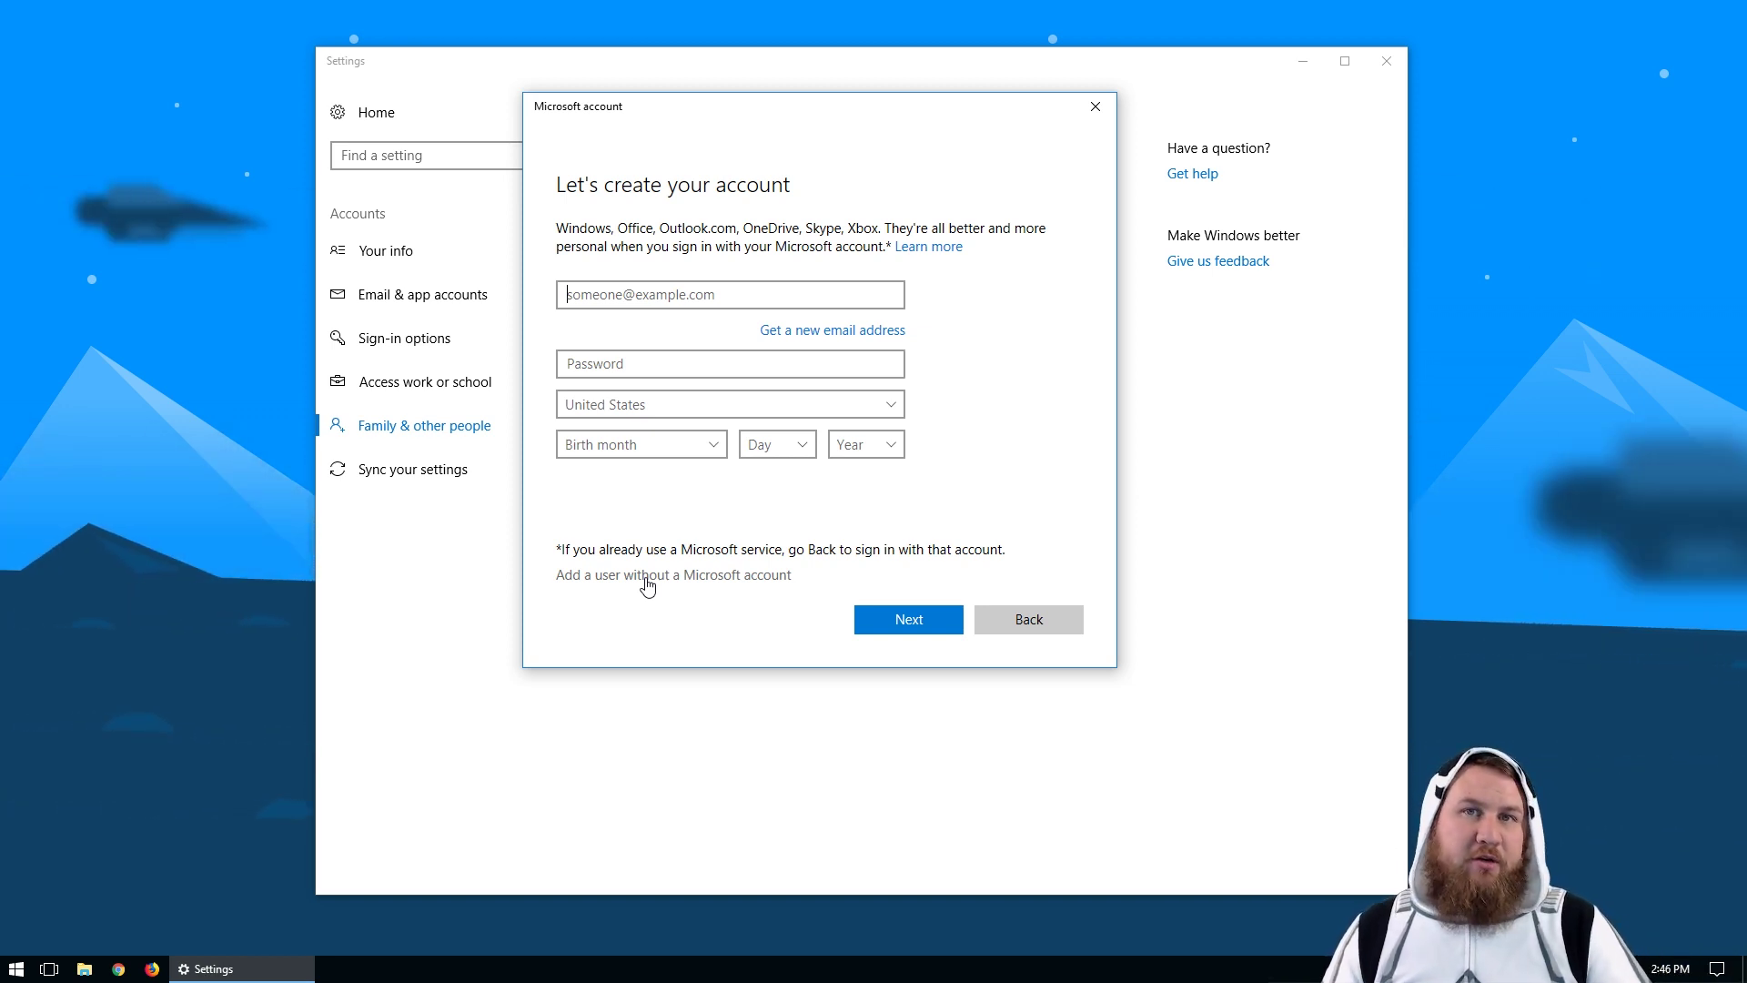
left_click(647, 579)
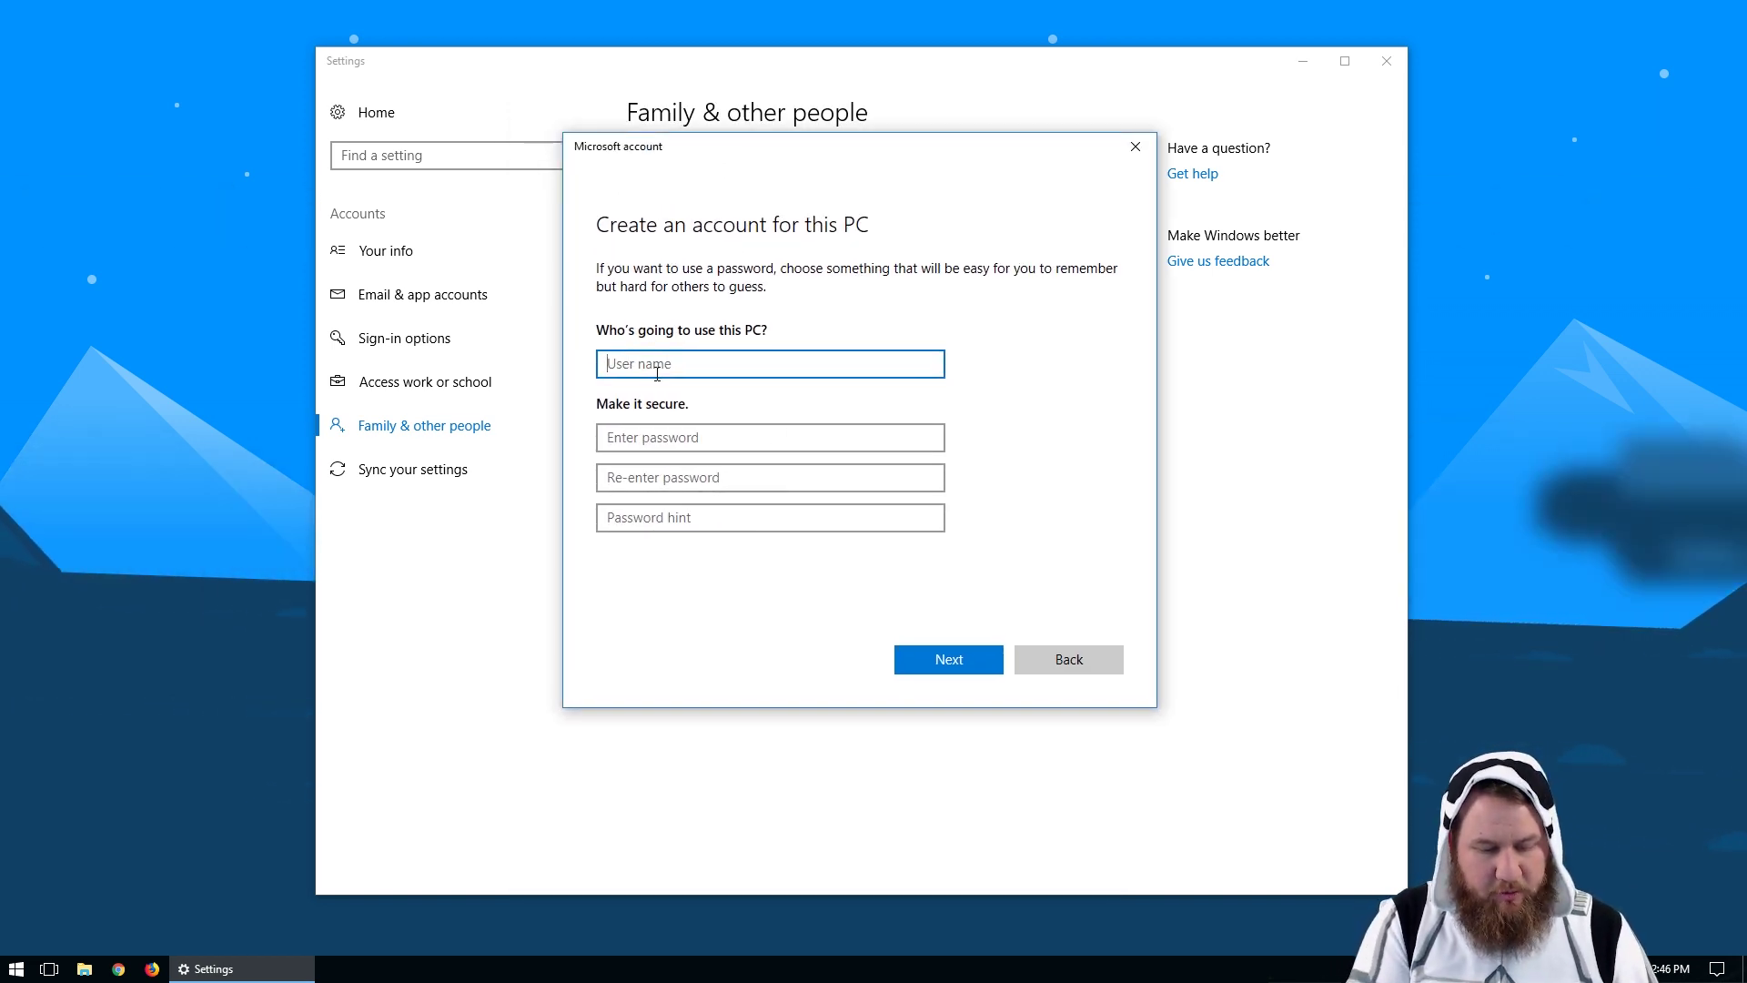
Step: Create local user Test with a confirmed password and a password hint, then select the new account
type("TEst")
type("st")
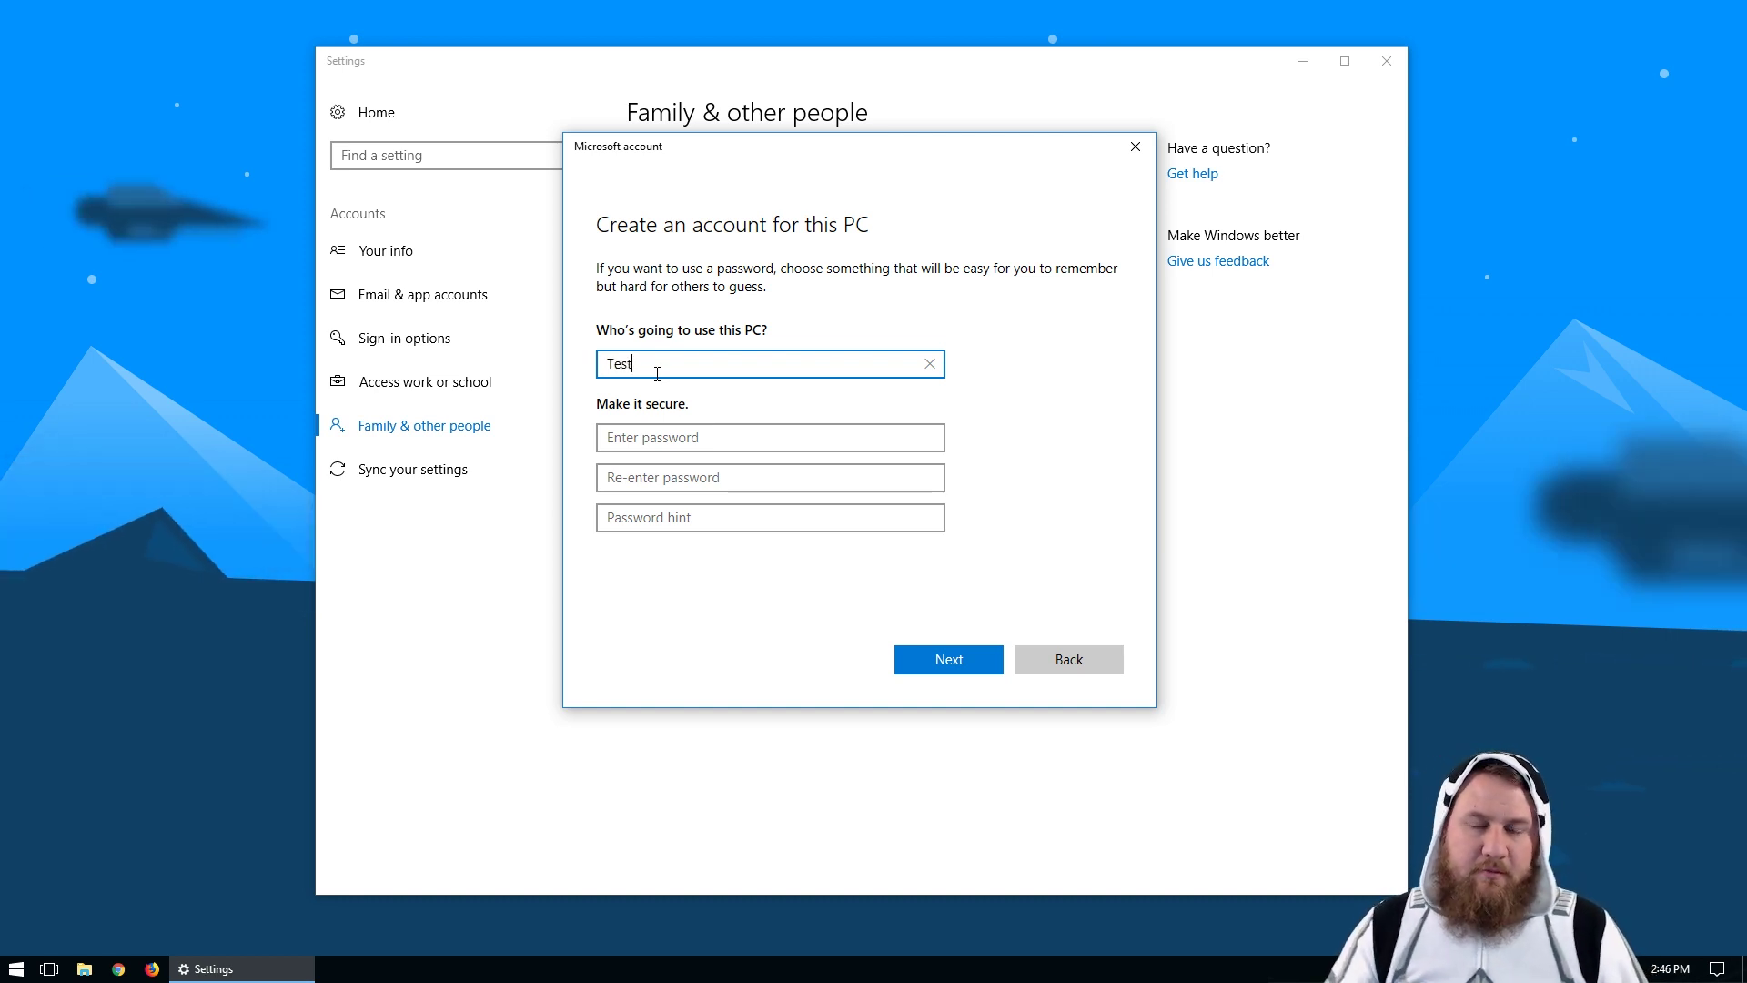
left_click(684, 439)
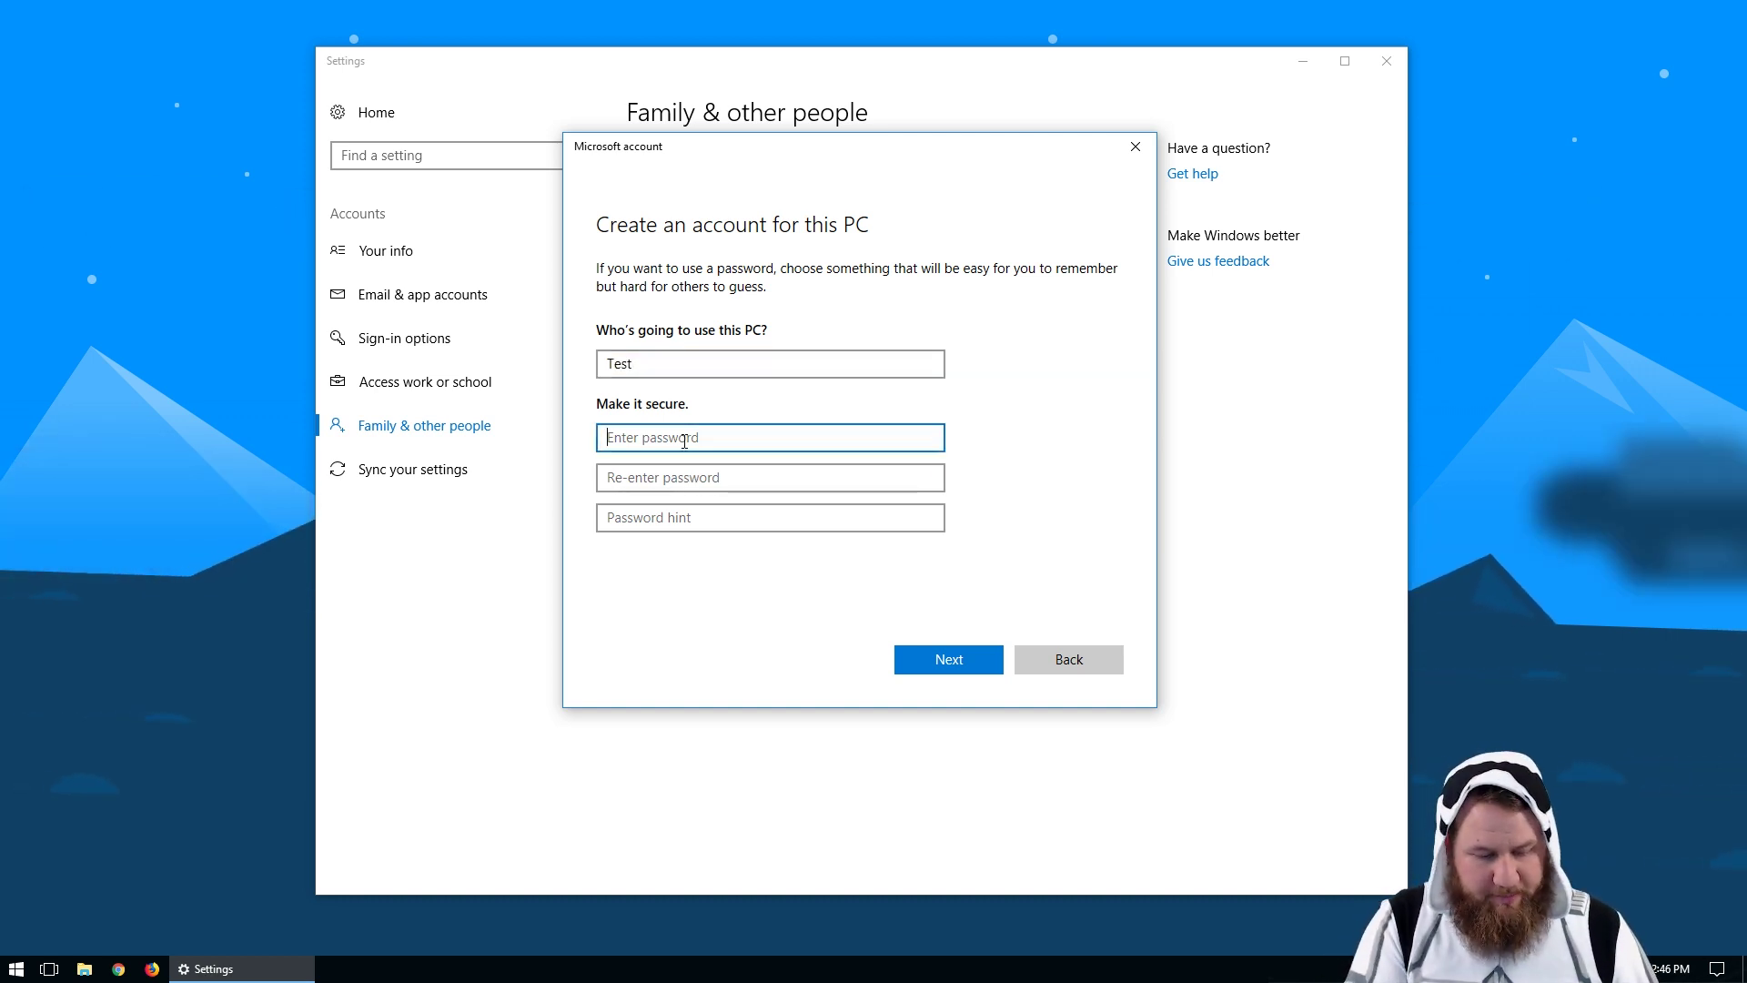
type("test1234")
key("Tab")
type("test1234")
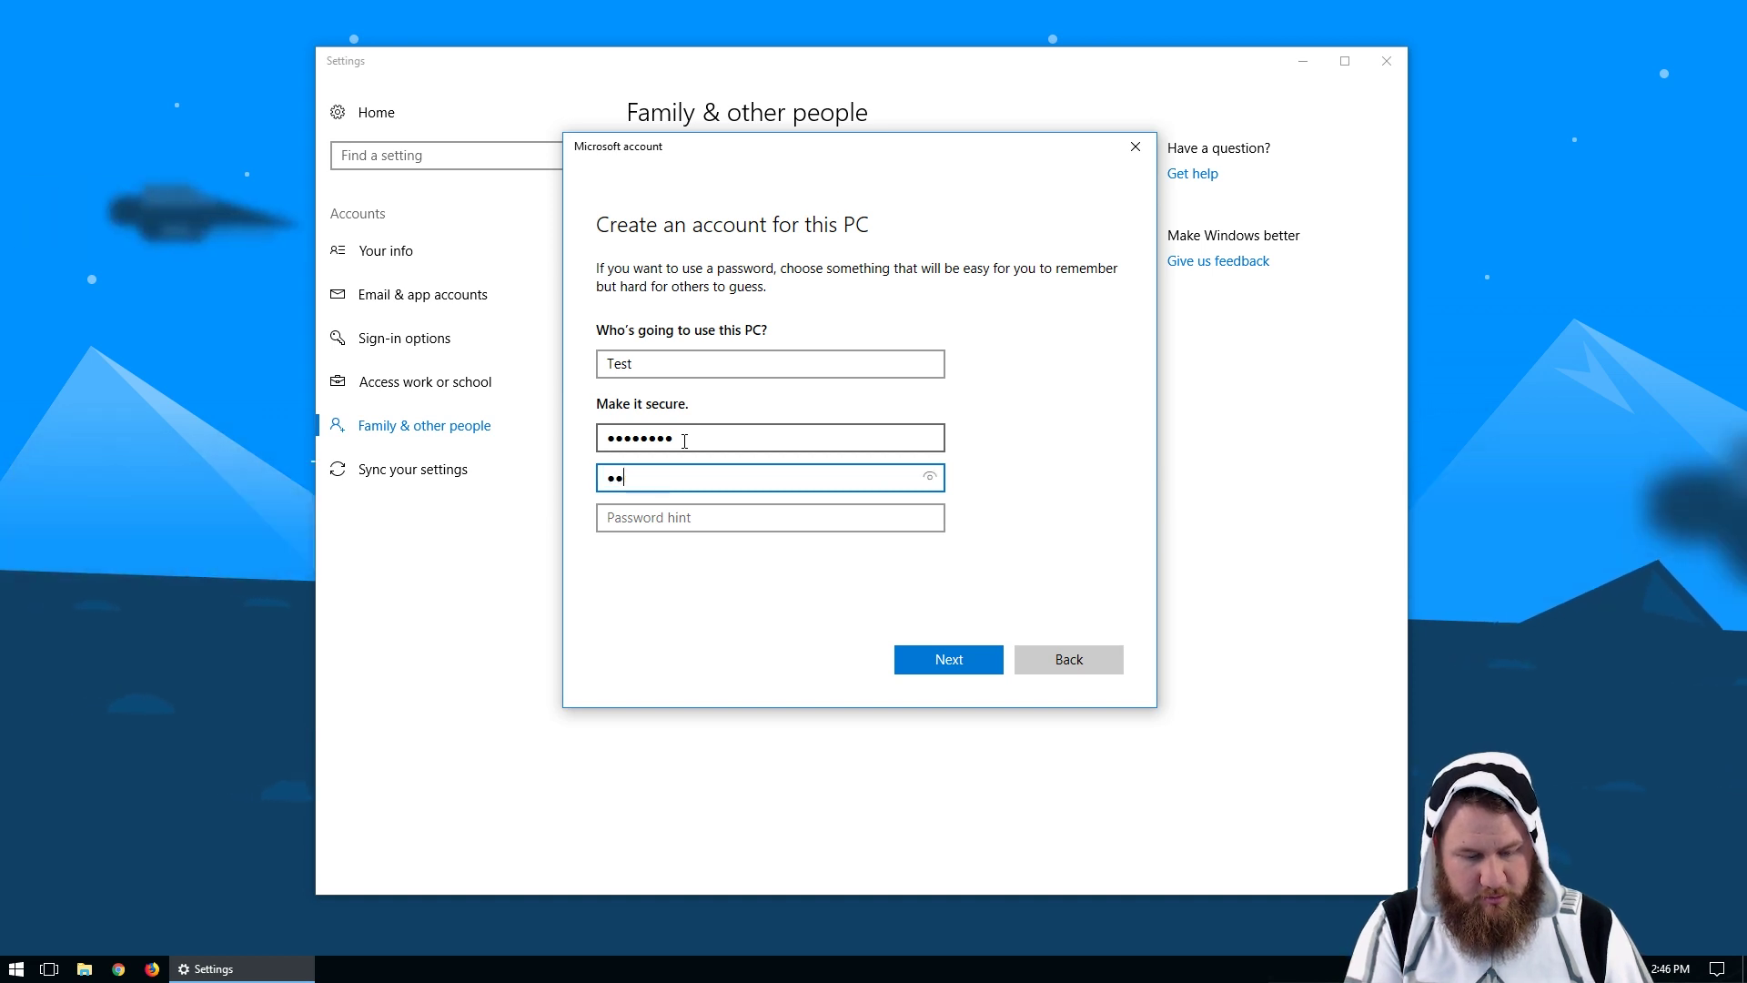
key("Tab")
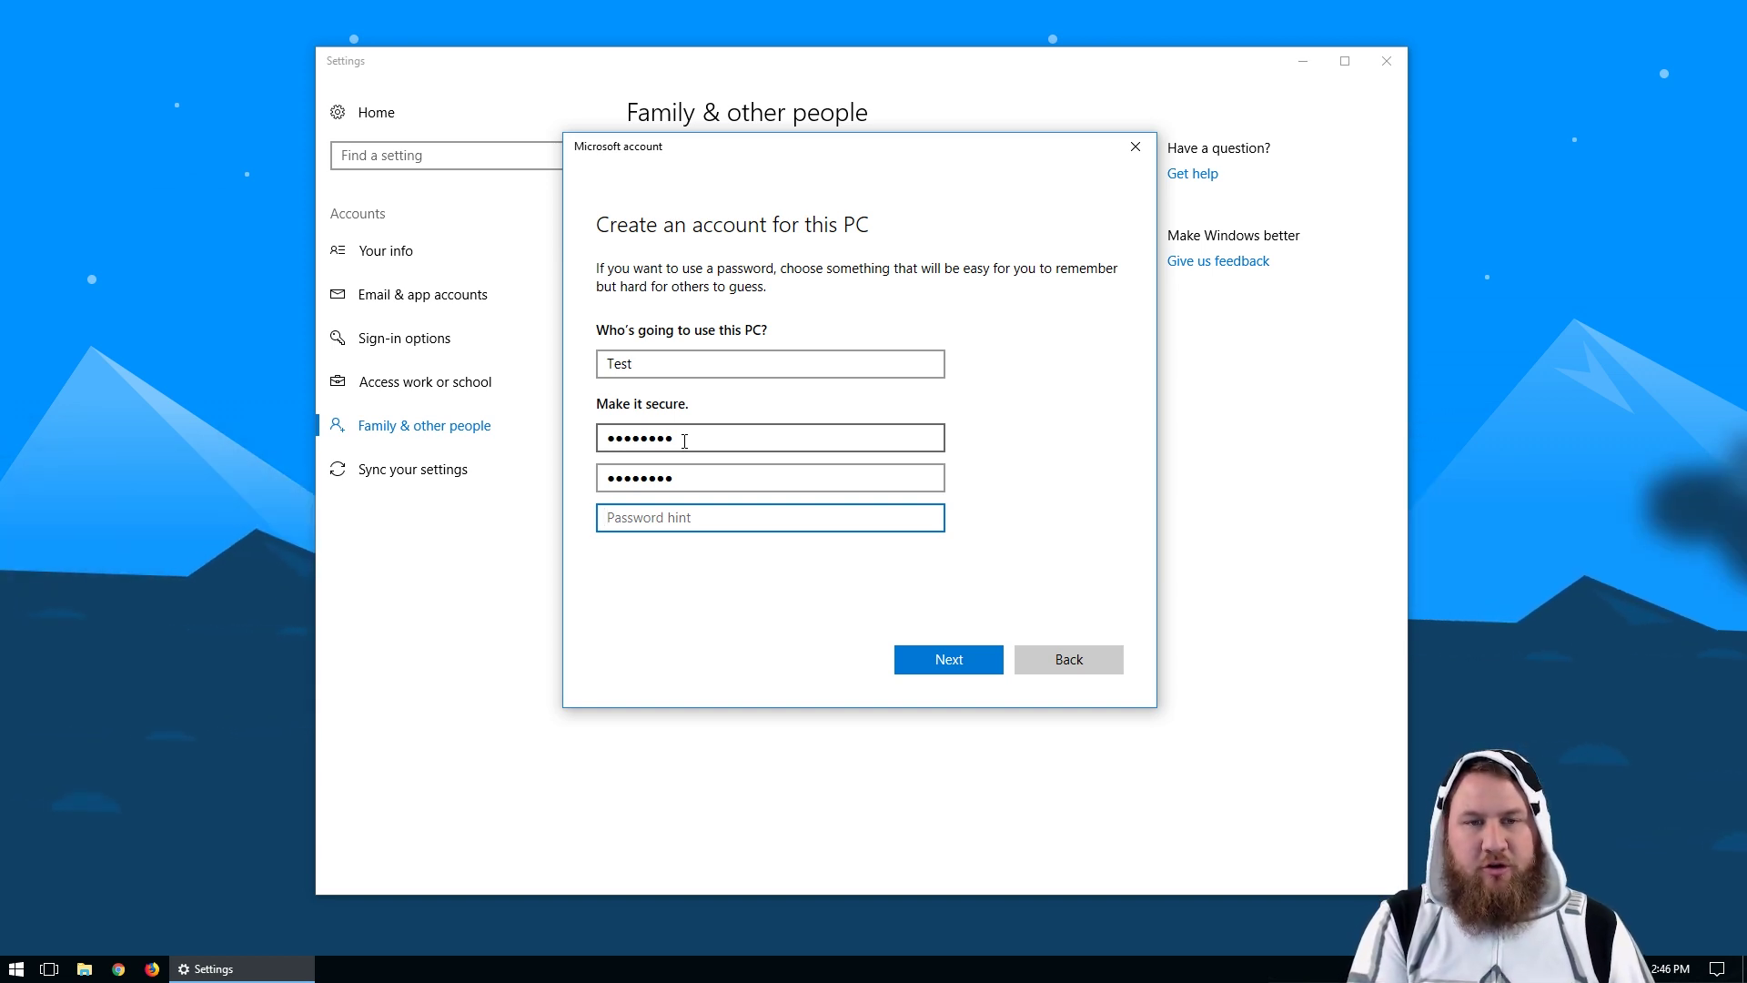
type("Noin")
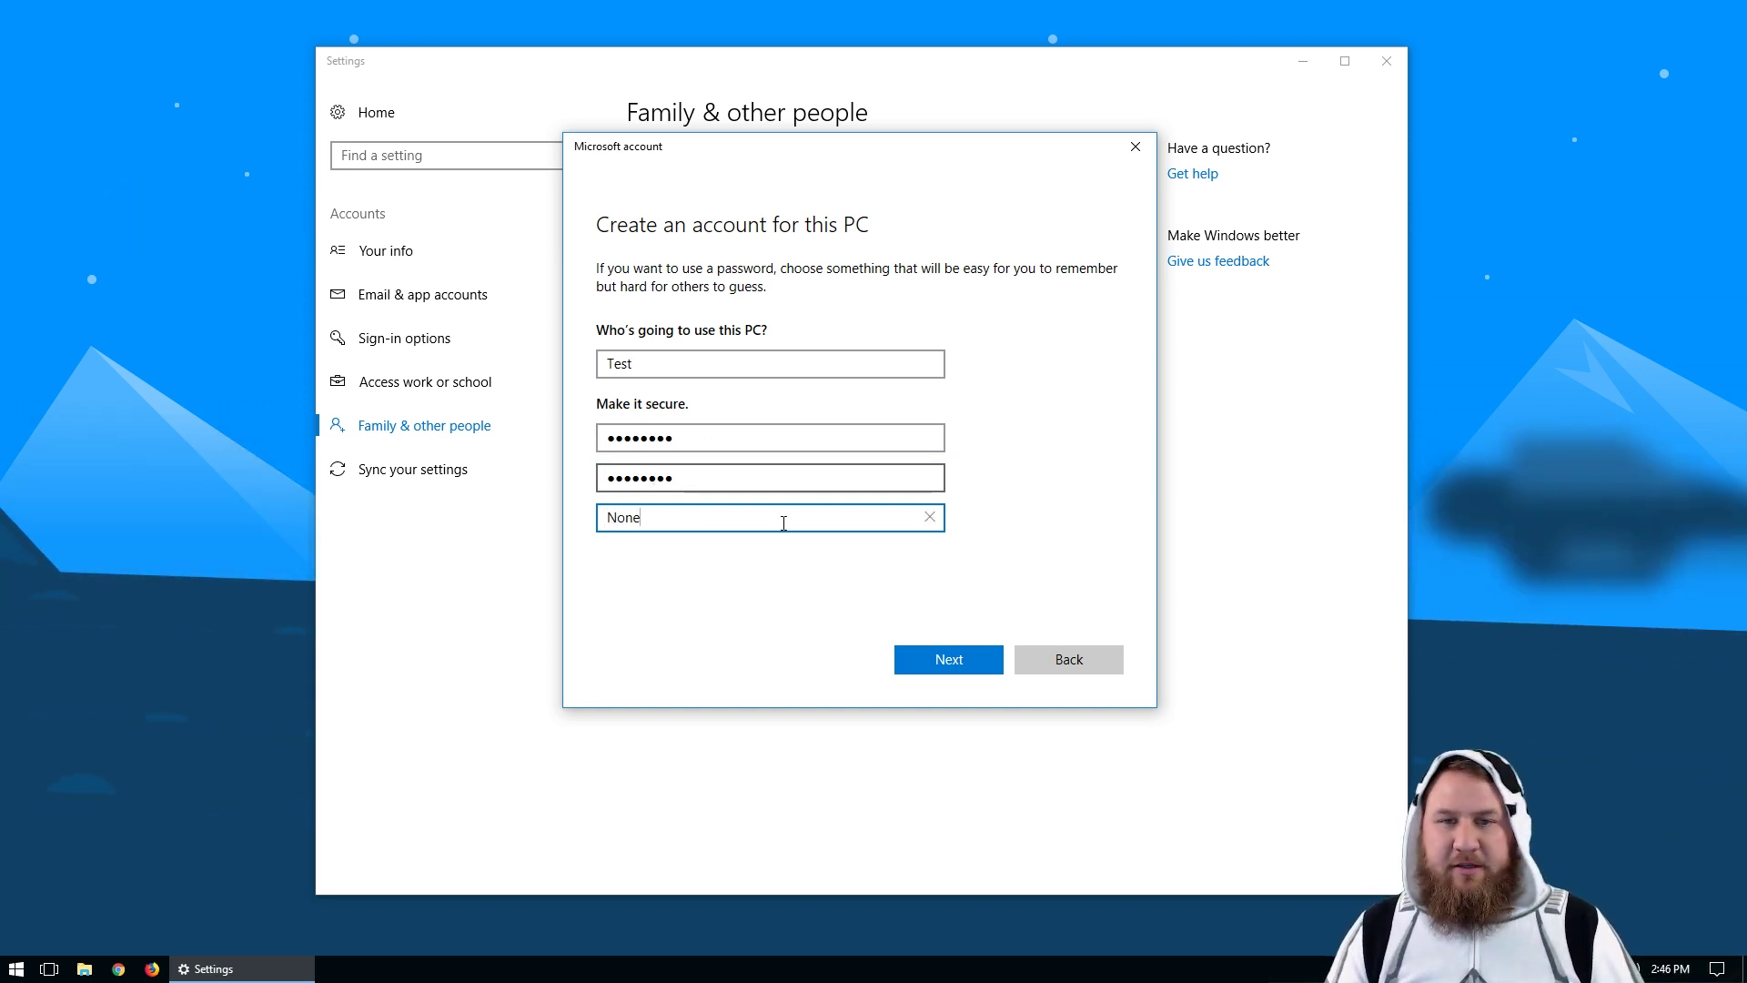
left_click(953, 671)
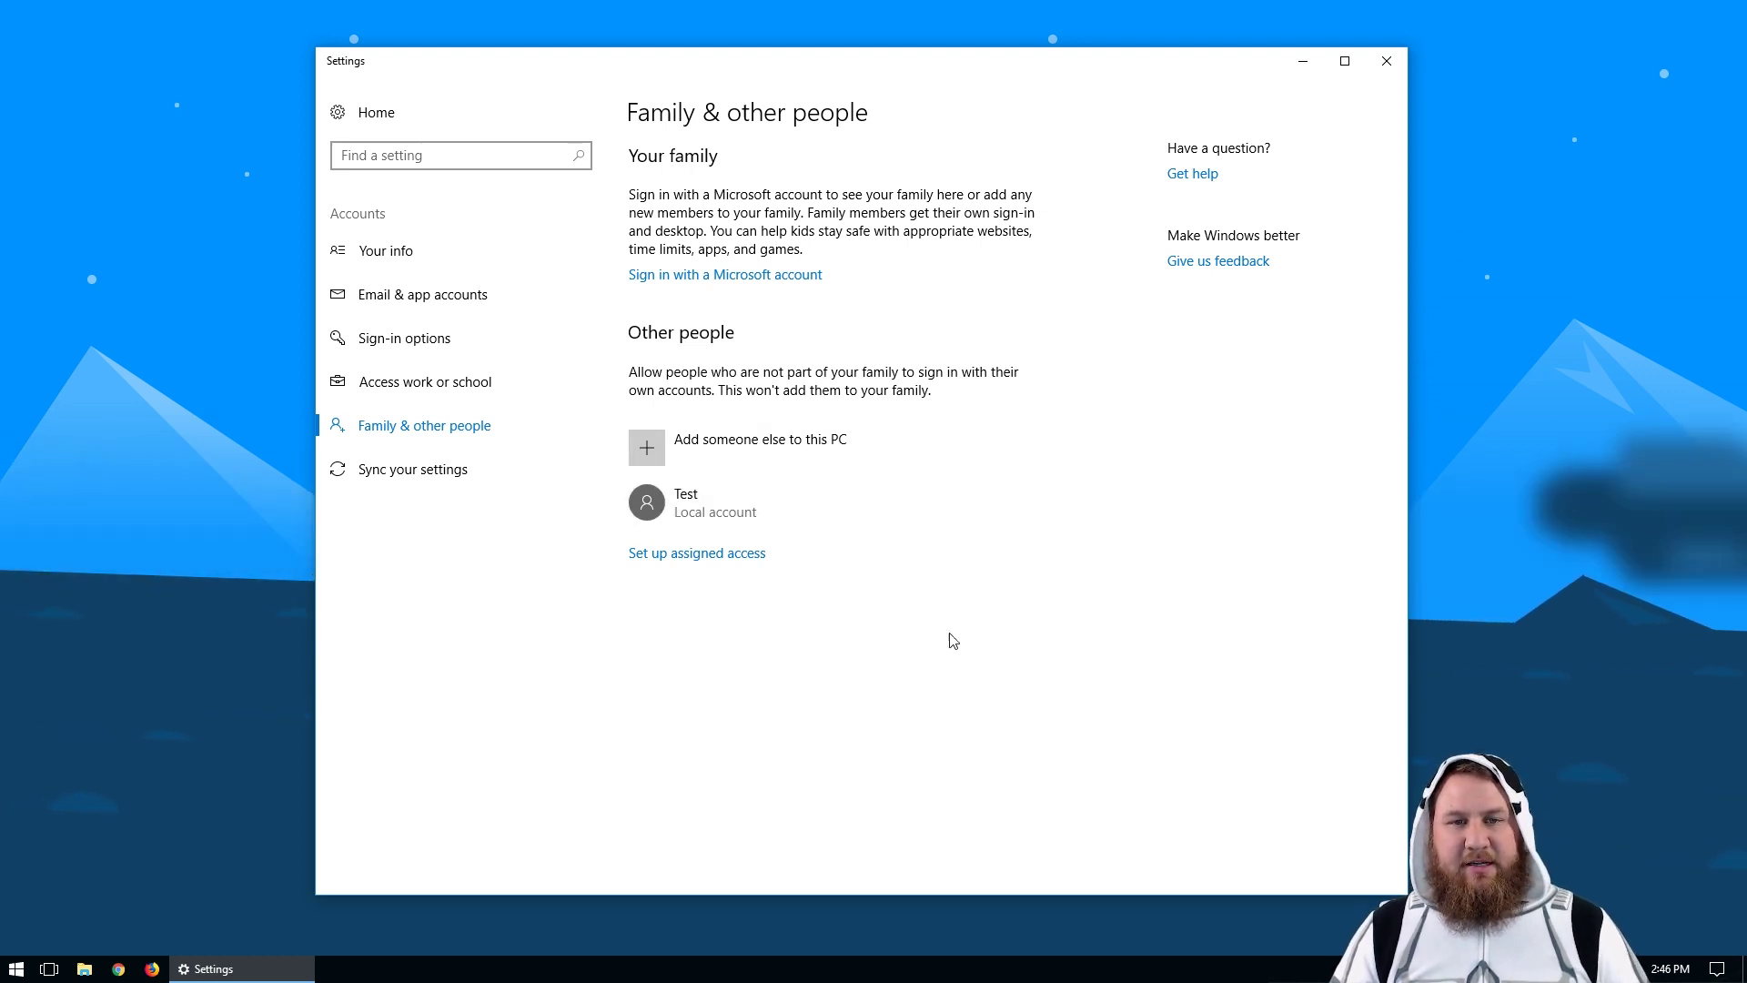
left_click(707, 518)
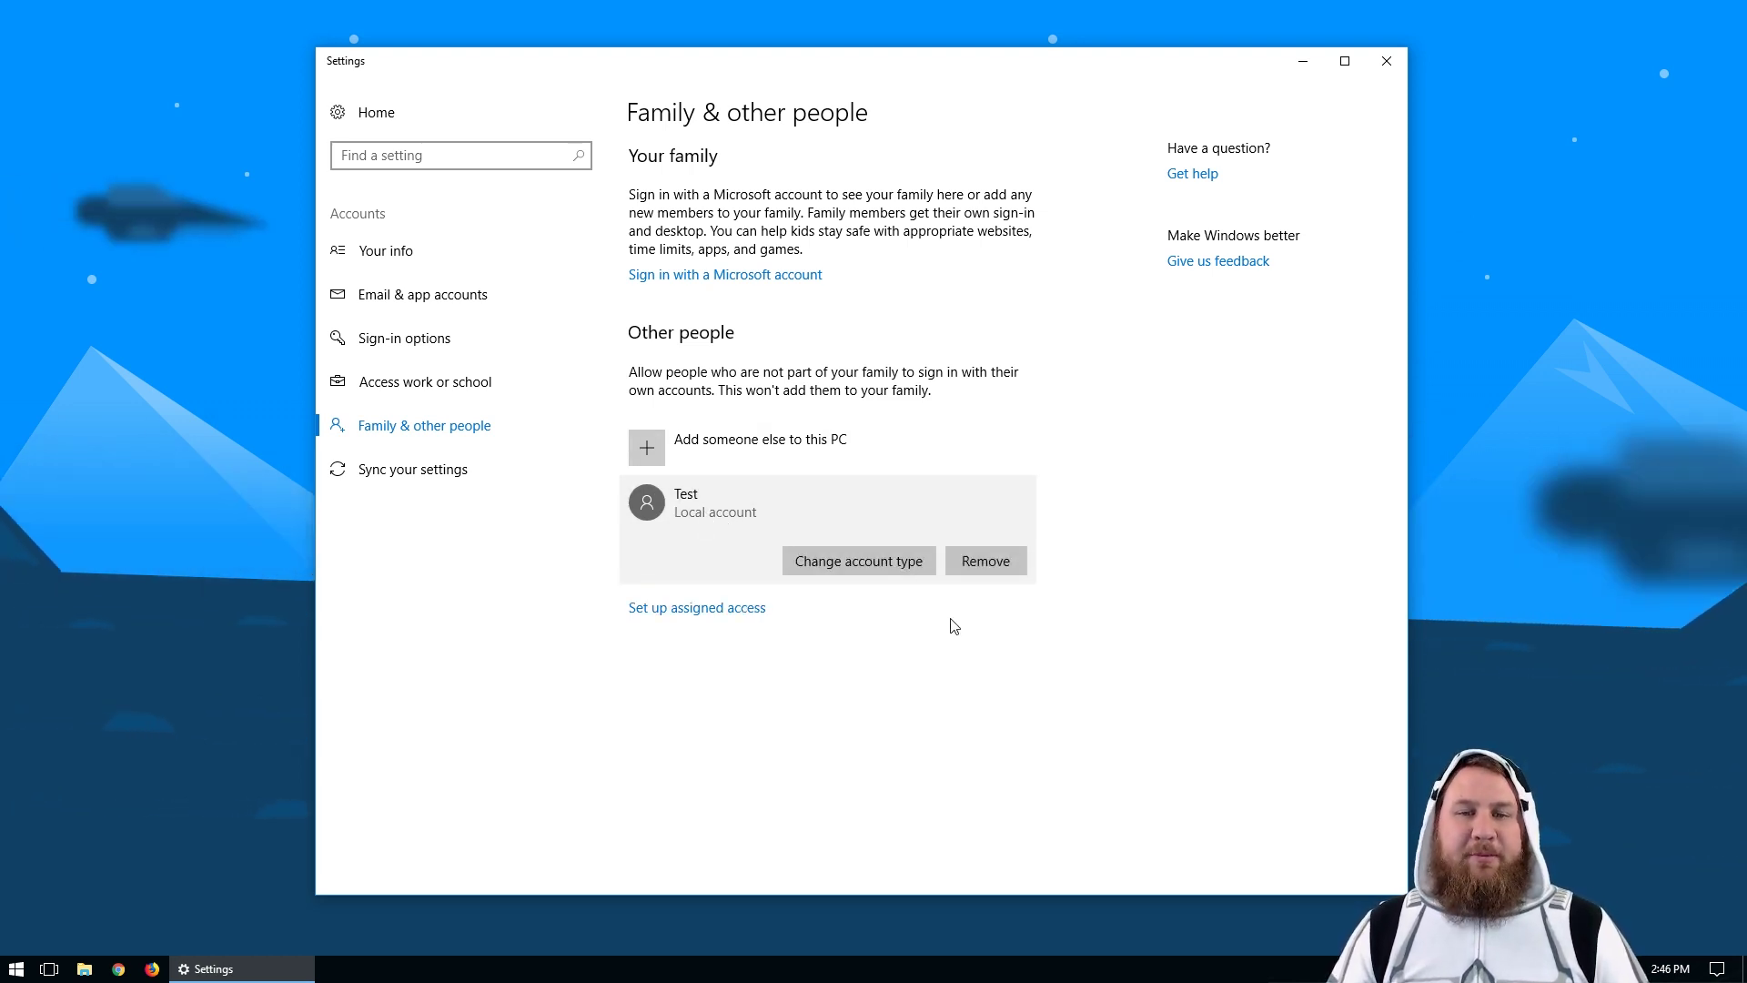
Step: Set the Test account's type to Standard User in Change account type and confirm with OK
left_click(865, 562)
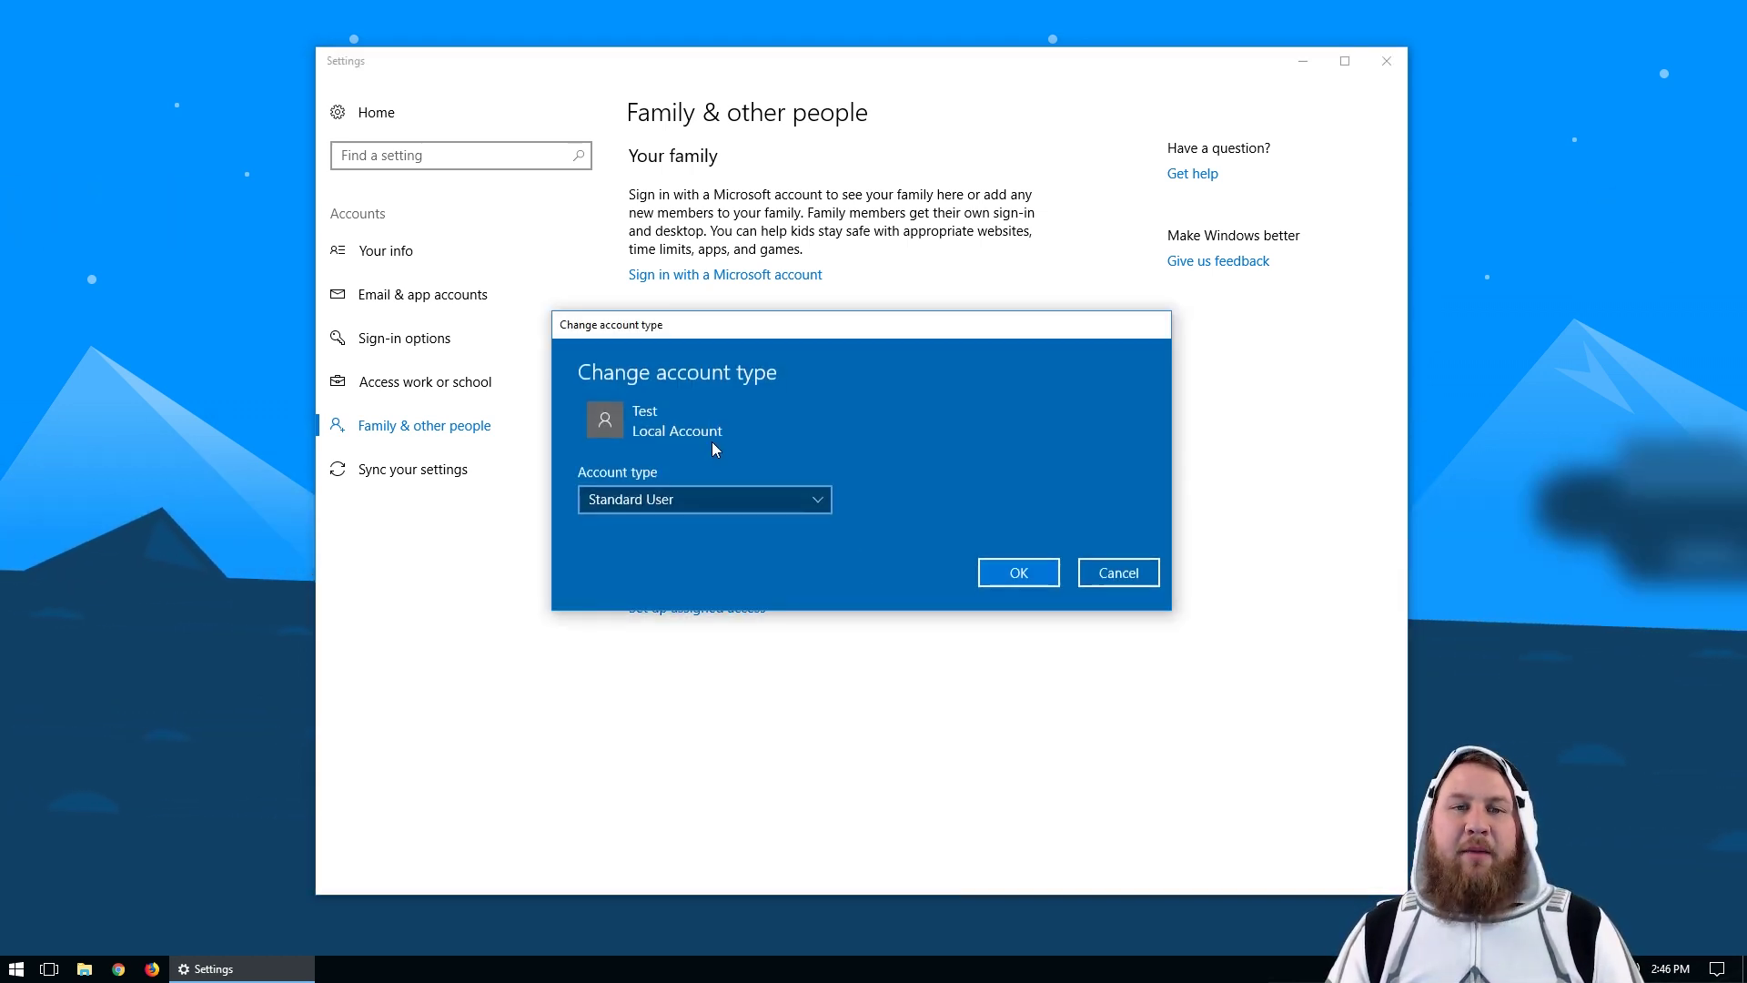
left_click(664, 499)
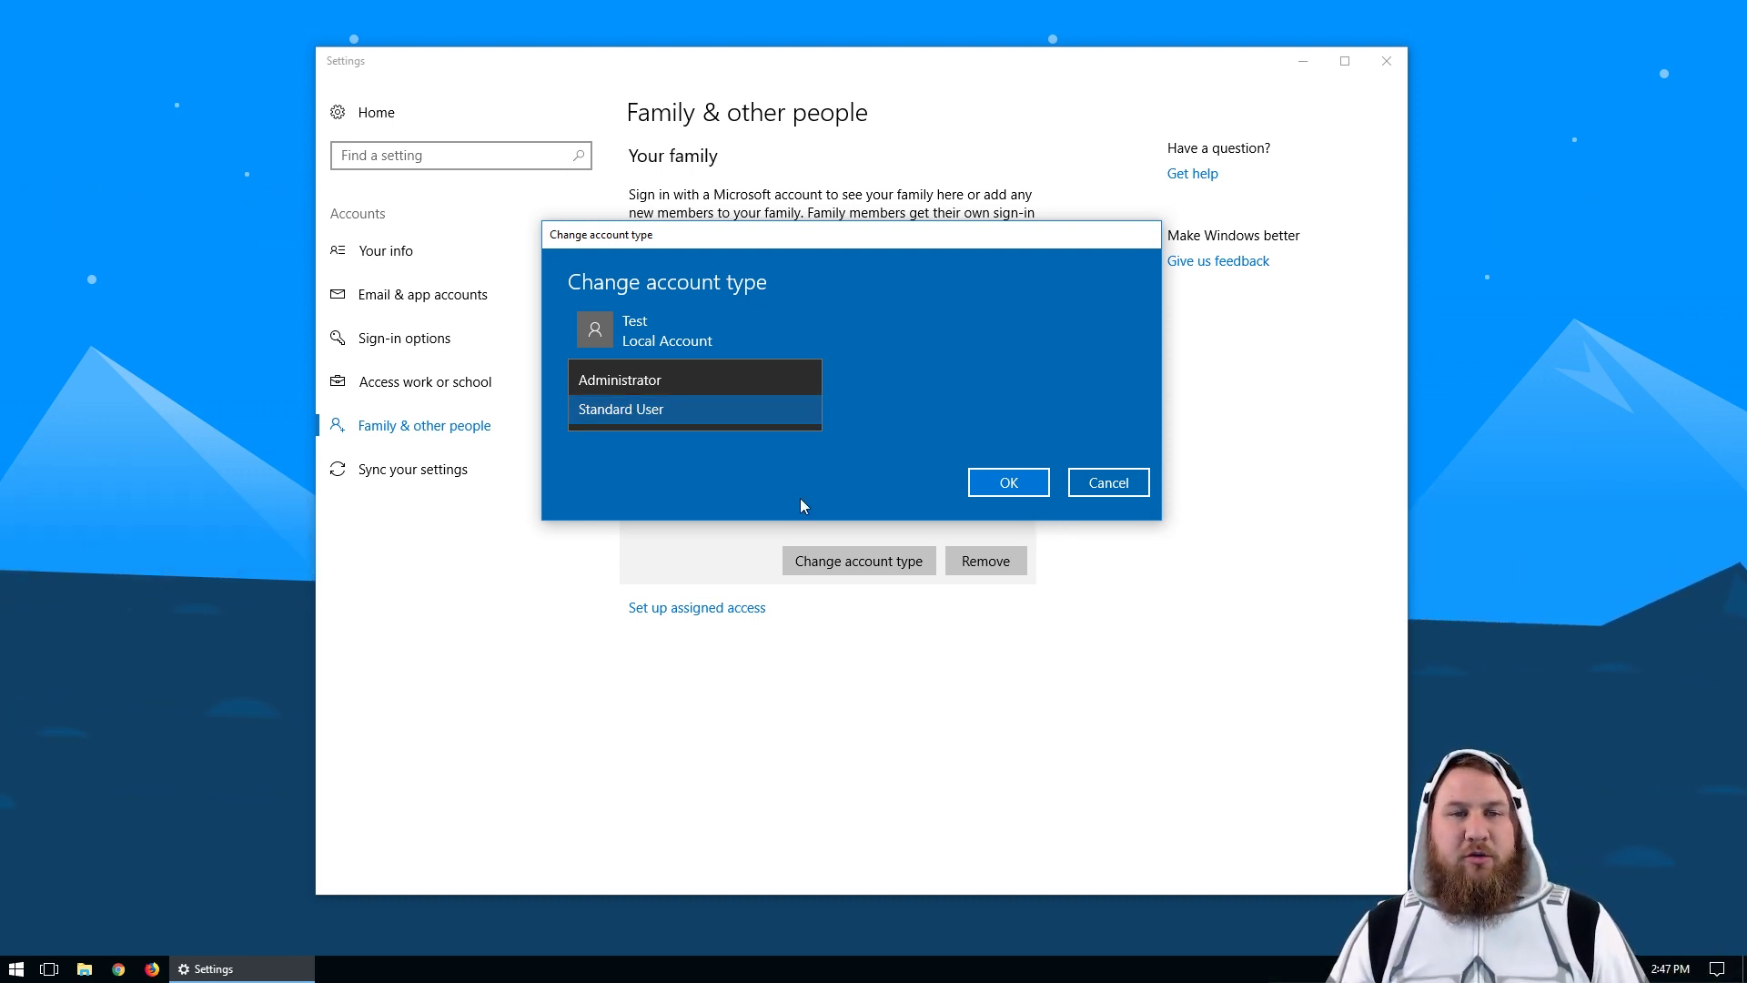
left_click(623, 415)
left_click(1016, 491)
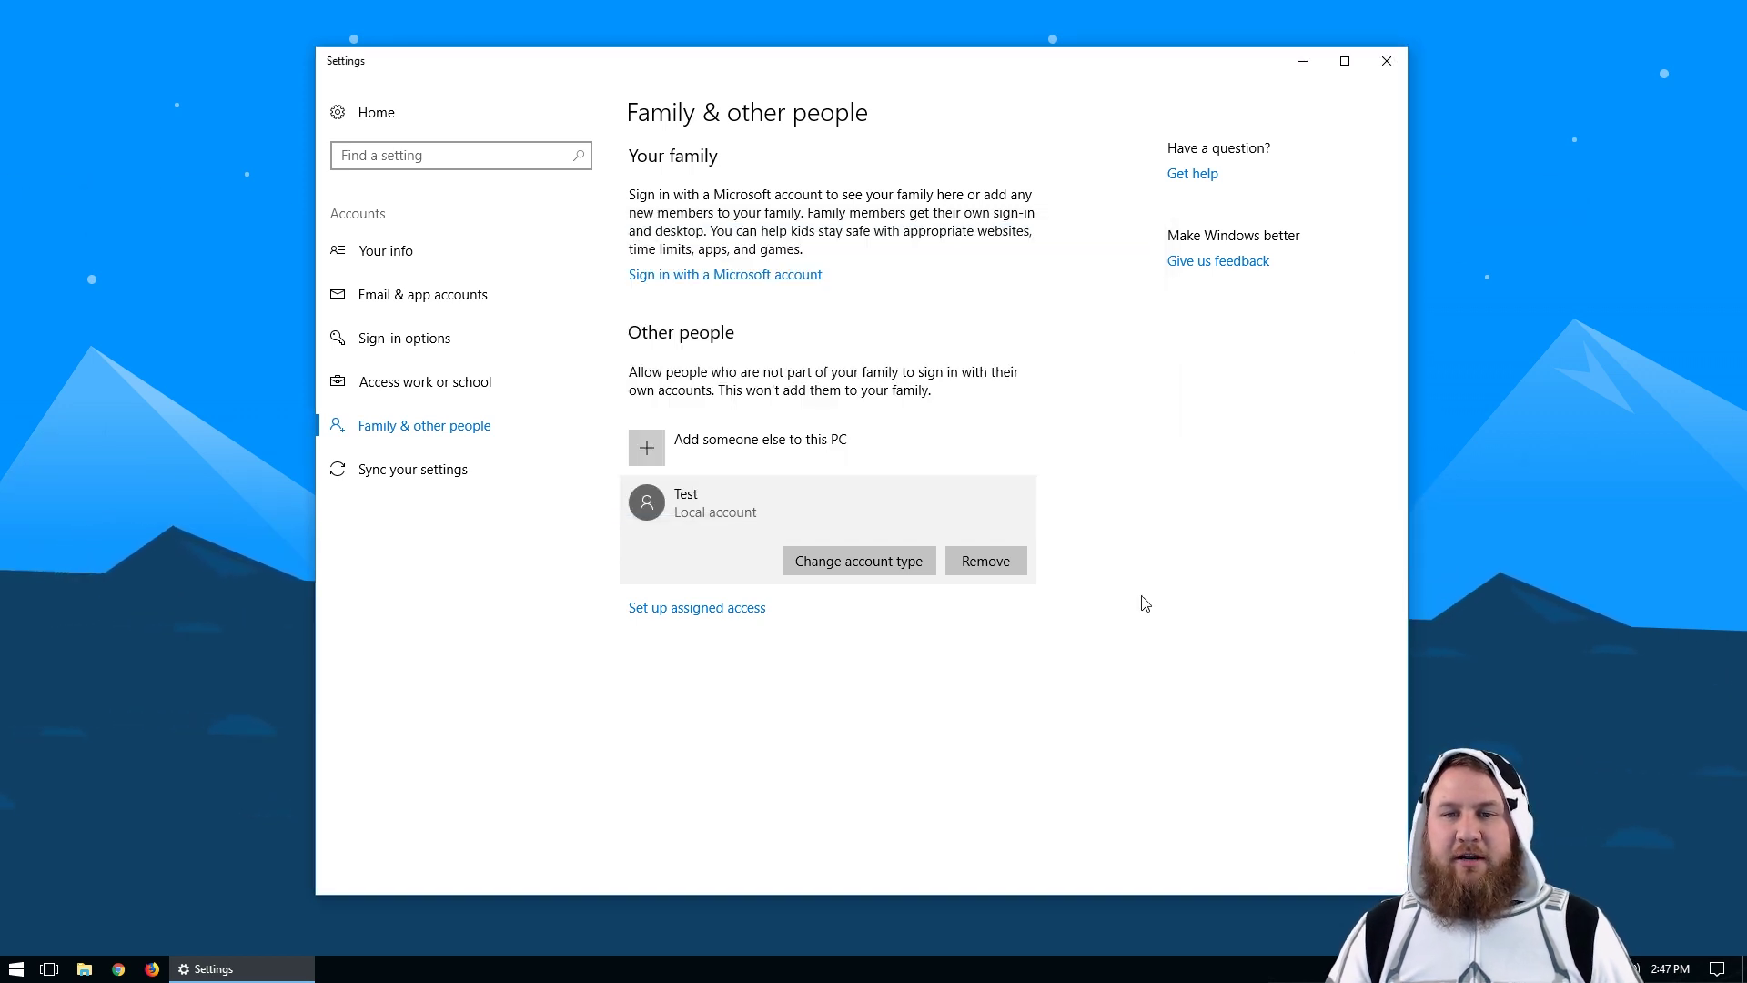
Step: Close the Settings window to return to the desktop
left_click(1387, 61)
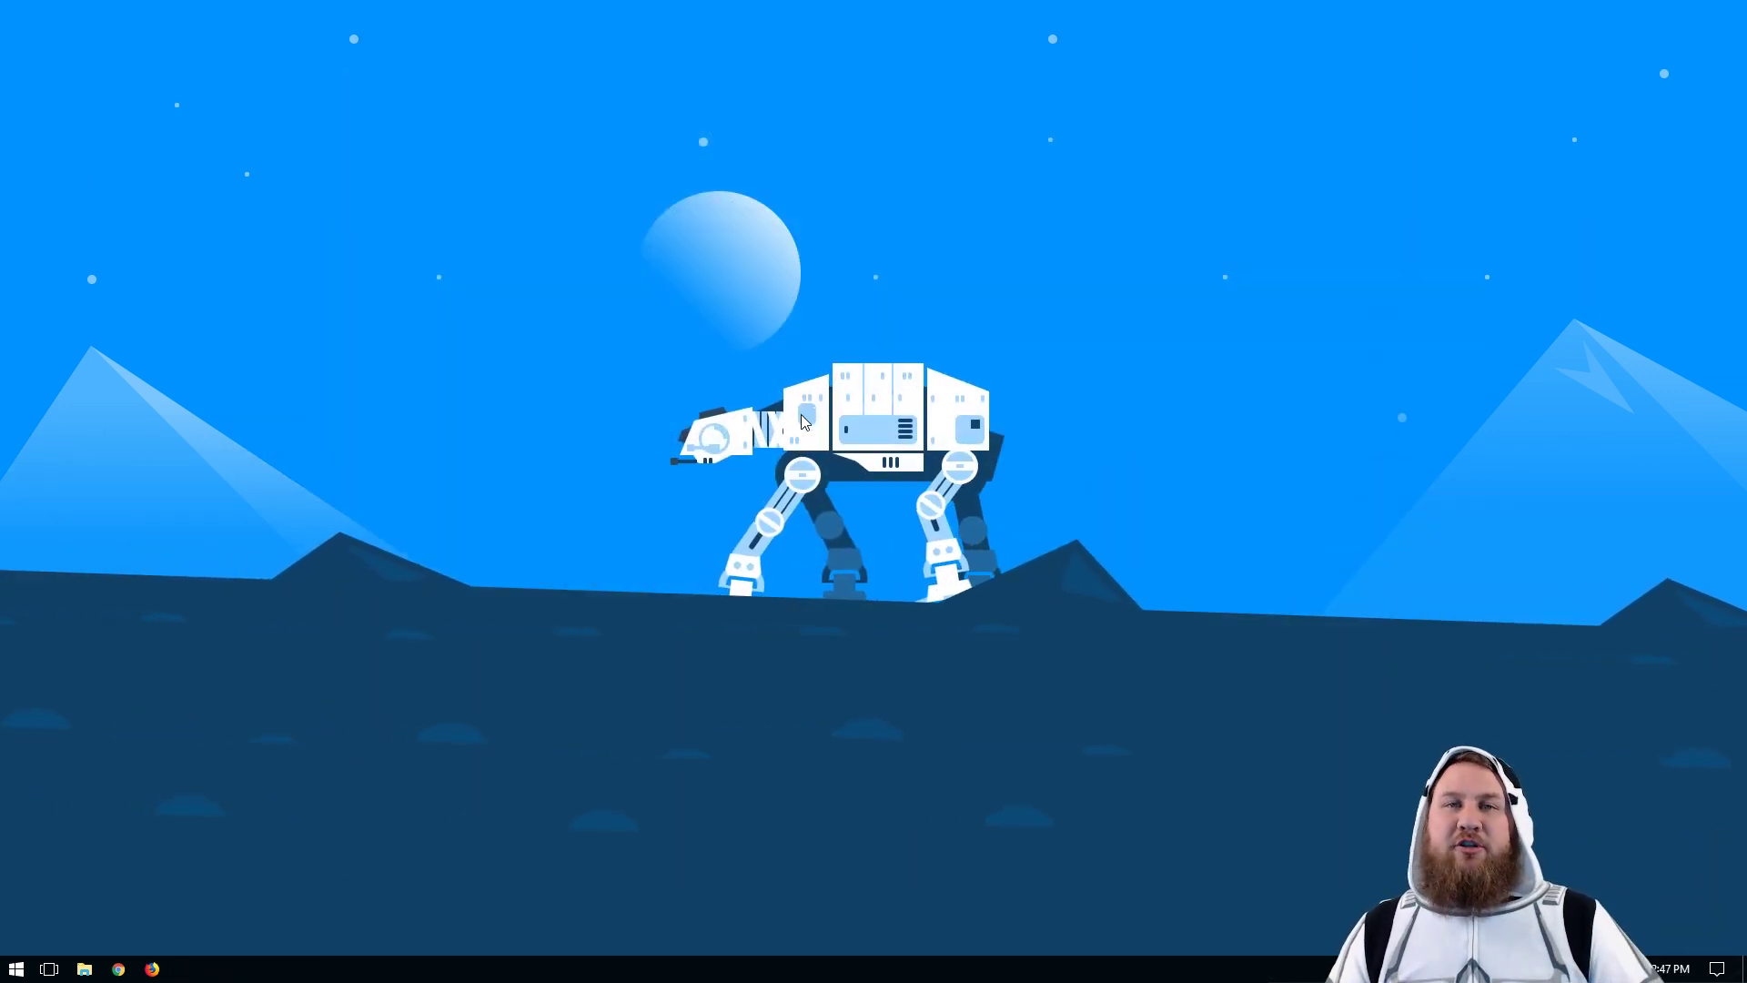